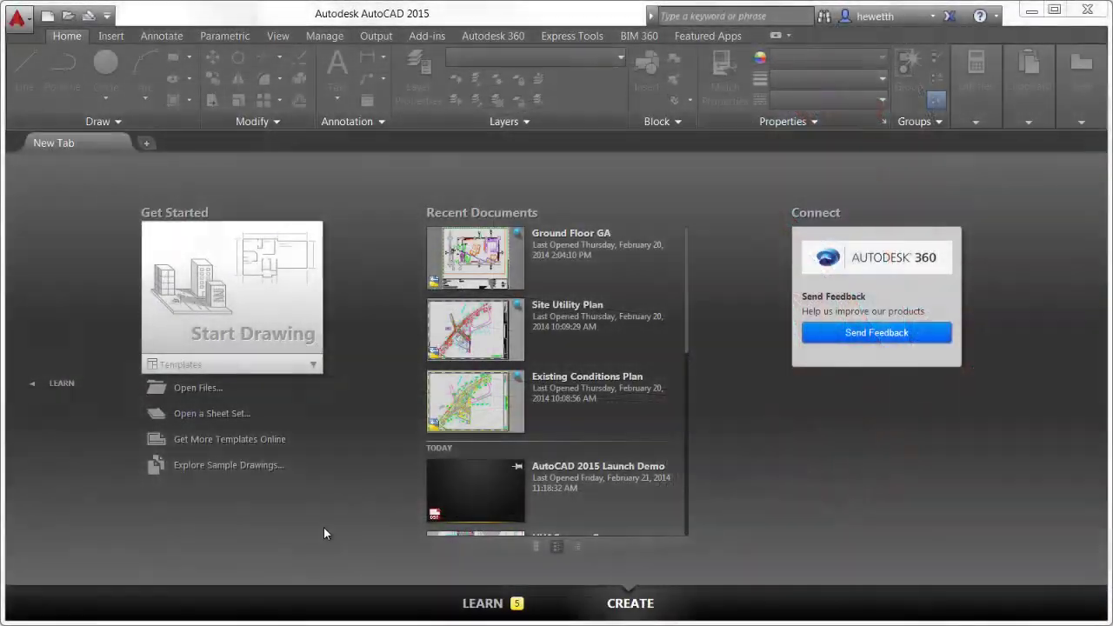
- From the Launch Demo sheet set's sheet list, open the Line Display sheet to load HVAC upper floor.dwg
{"action": "left_click", "coordinate": [487, 490]}
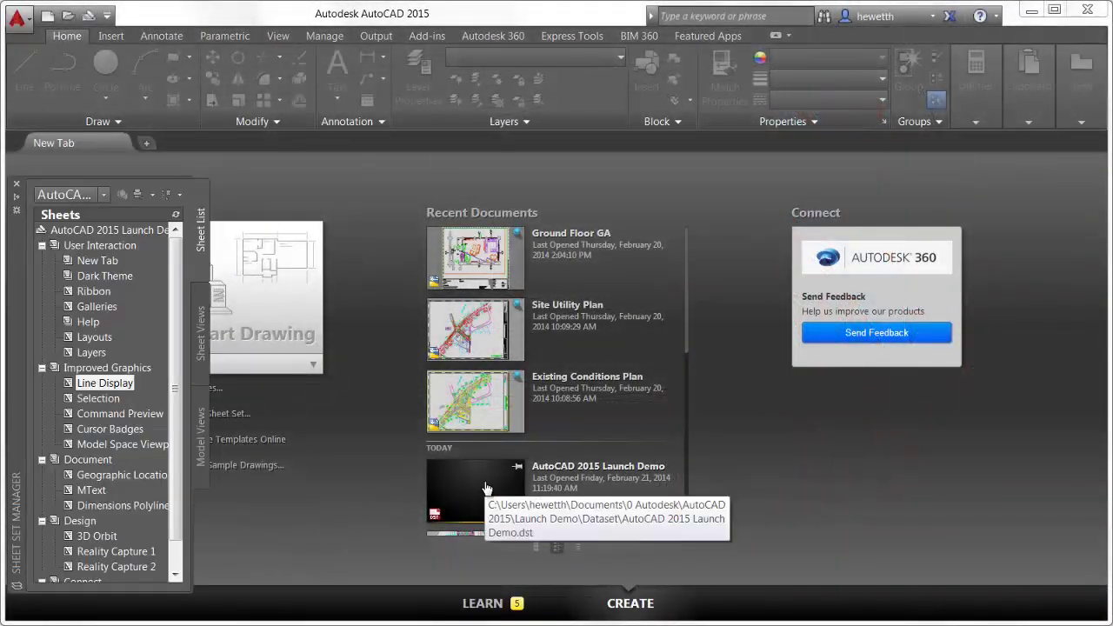
{"action": "double_click", "coordinate": [108, 384]}
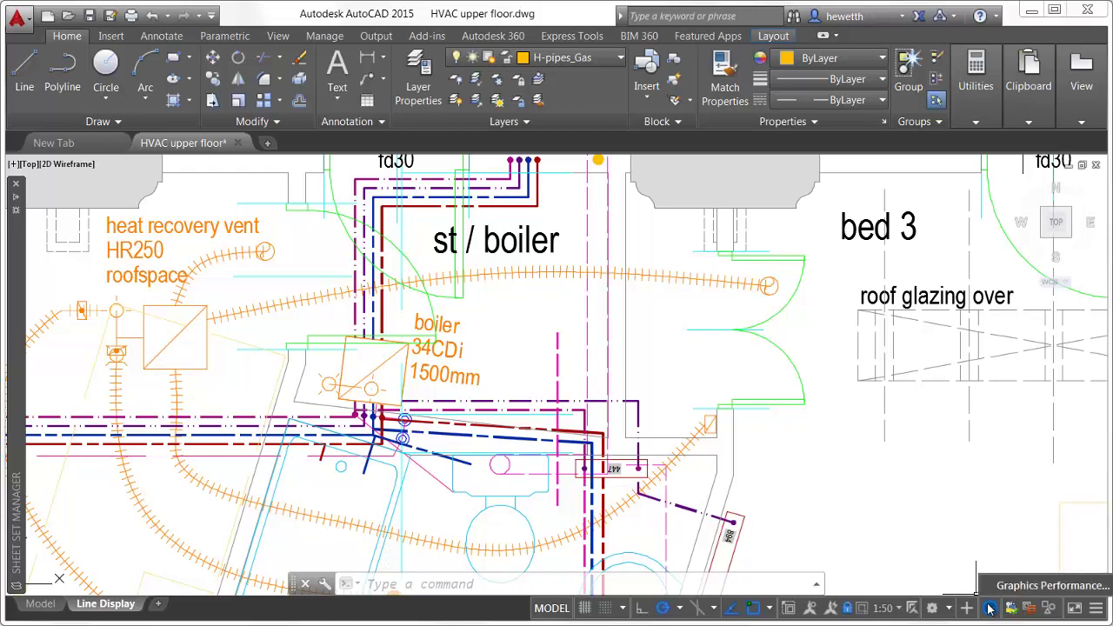
- Turn Smooth line display on in the Graphics Performance settings
{"action": "left_click", "coordinate": [1009, 593]}
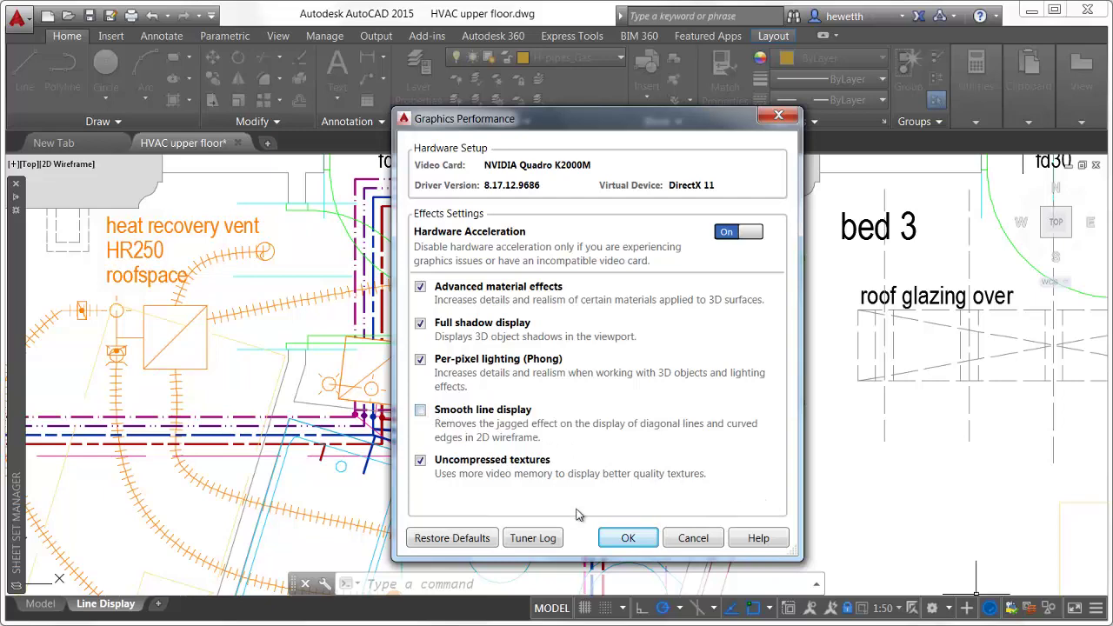
{"action": "left_click", "coordinate": [625, 539]}
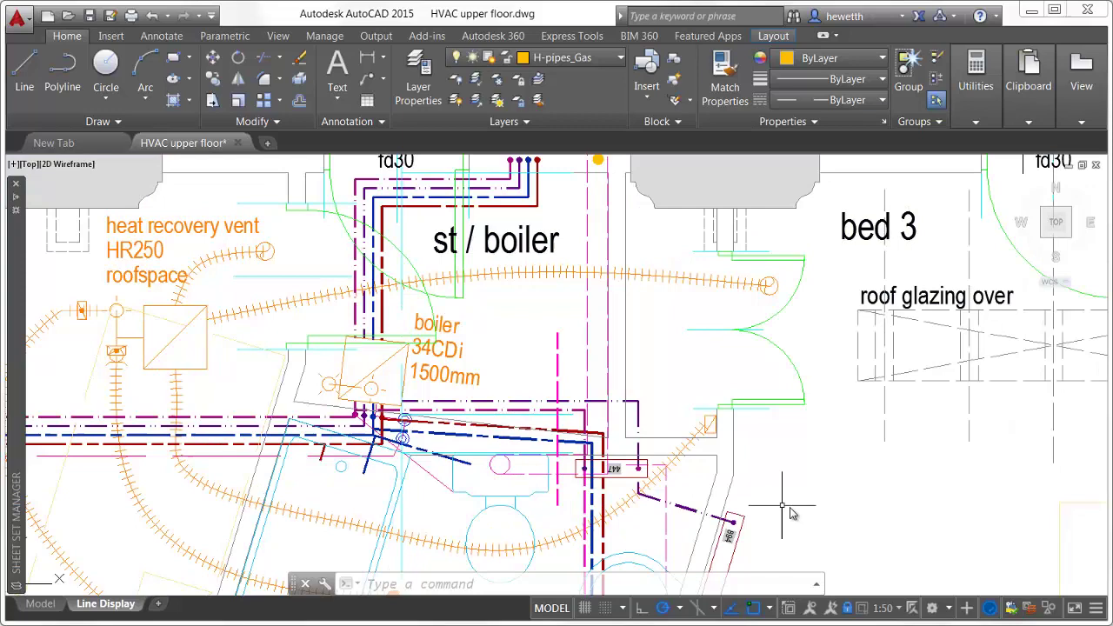
{"action": "left_click", "coordinate": [992, 608]}
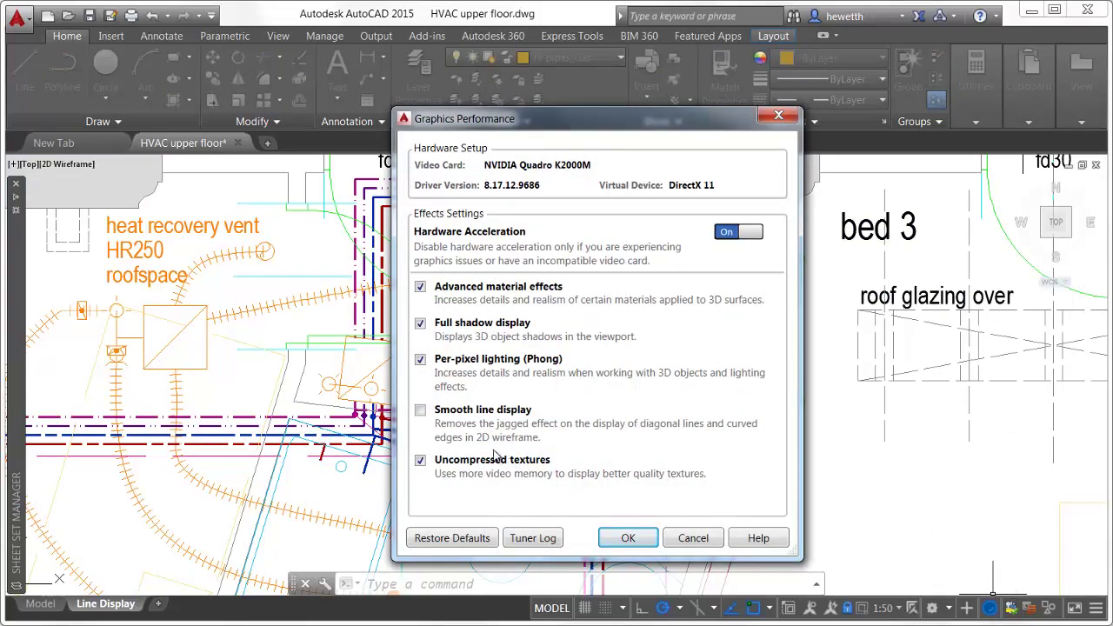
{"action": "left_click", "coordinate": [625, 538]}
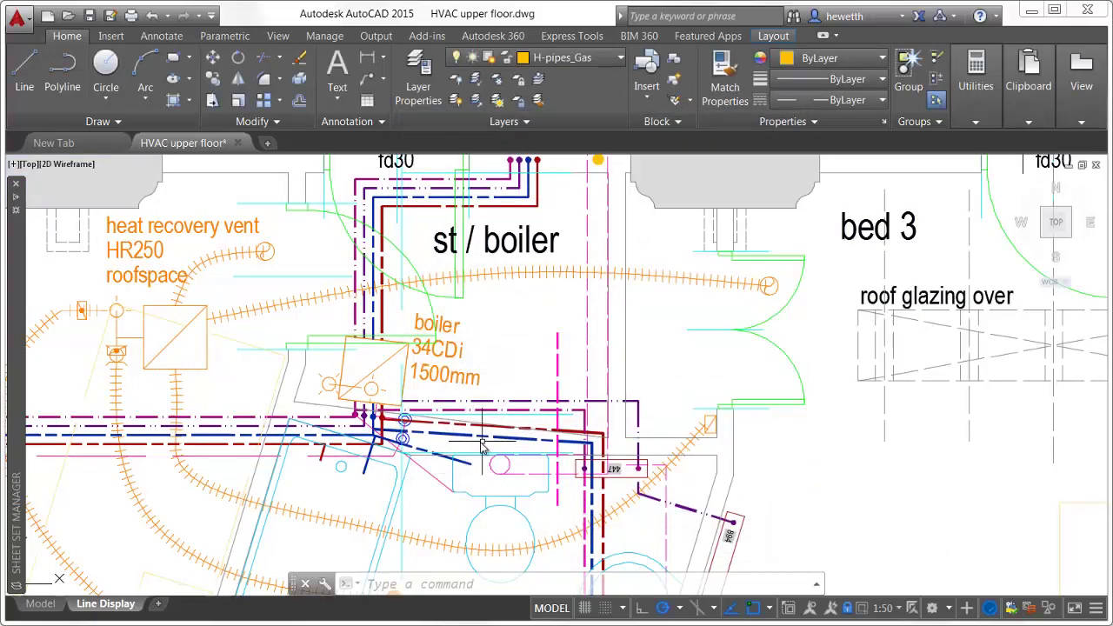
- Select the orange curved pipe and grip-stretch its end to the shower fan
{"action": "scroll", "coordinate": [473, 445], "scroll_direction": "down", "scroll_amount": 2}
{"action": "middle_click_drag", "start_coordinate": [474, 445], "coordinate": [481, 280]}
{"action": "left_click", "coordinate": [456, 348]}
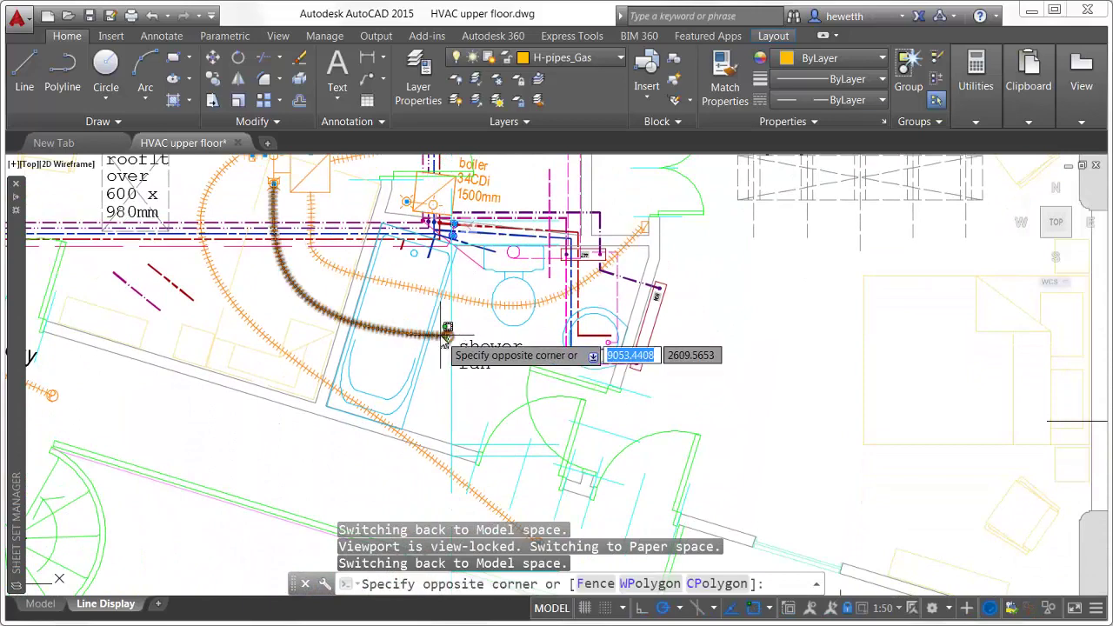
{"action": "left_click", "coordinate": [447, 339]}
{"action": "left_click", "coordinate": [448, 336]}
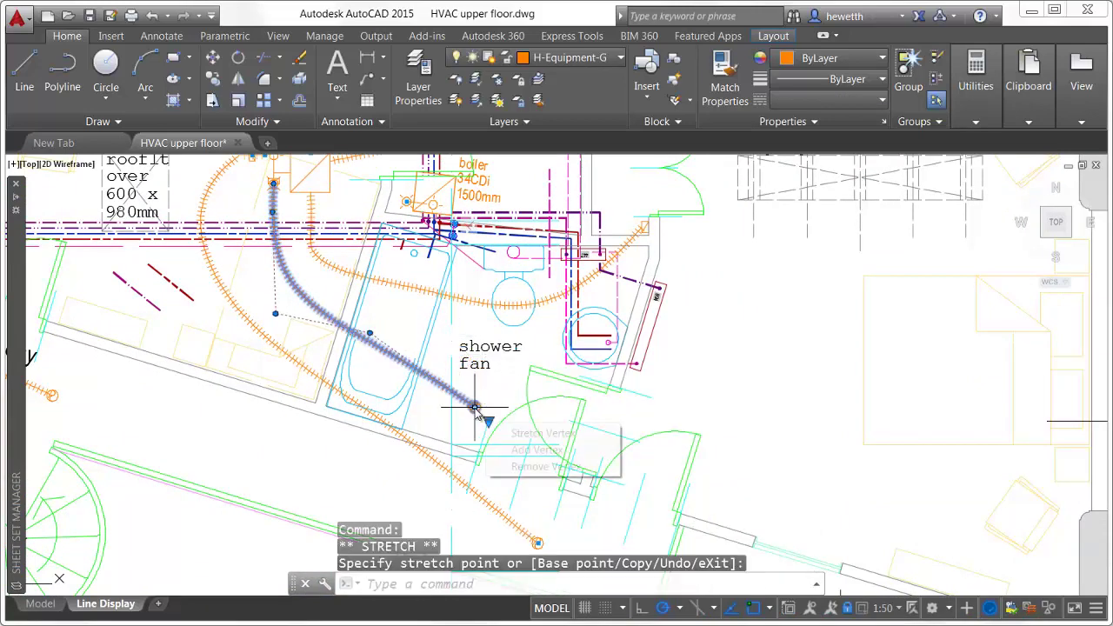
{"action": "left_click", "coordinate": [473, 406]}
- Set COMPLEXLTPREVIEW to 0 and stretch the curve's end beside the shower fan again
{"action": "type", "text": "complex"}
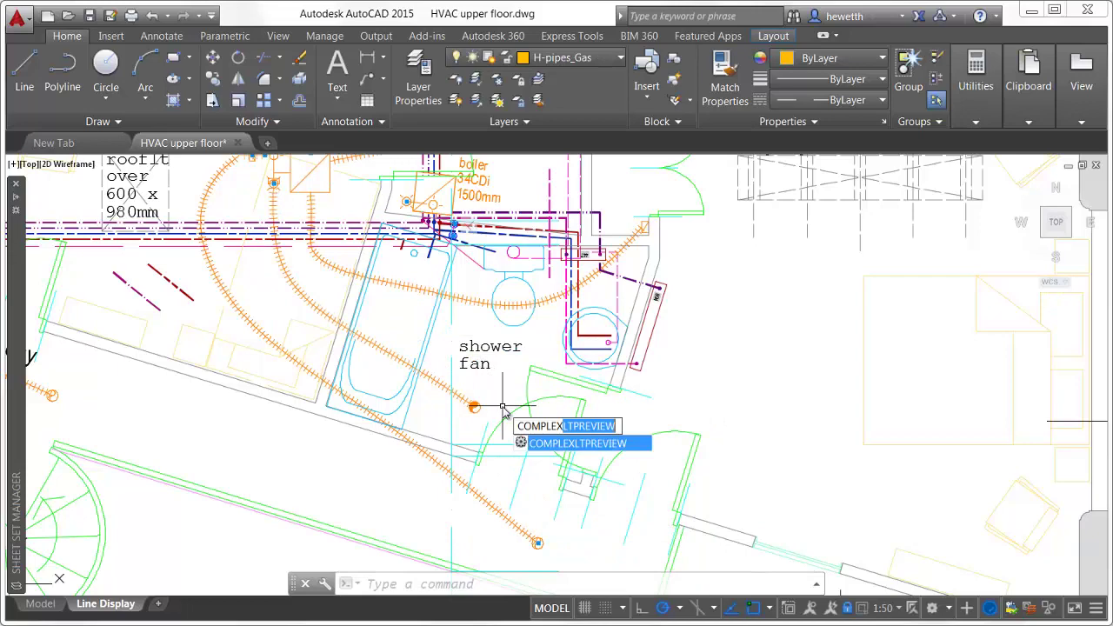
{"action": "key", "text": "Return"}
{"action": "type", "text": "0"}
{"action": "key", "text": "Return"}
{"action": "left_click", "coordinate": [476, 407]}
{"action": "left_click", "coordinate": [474, 406]}
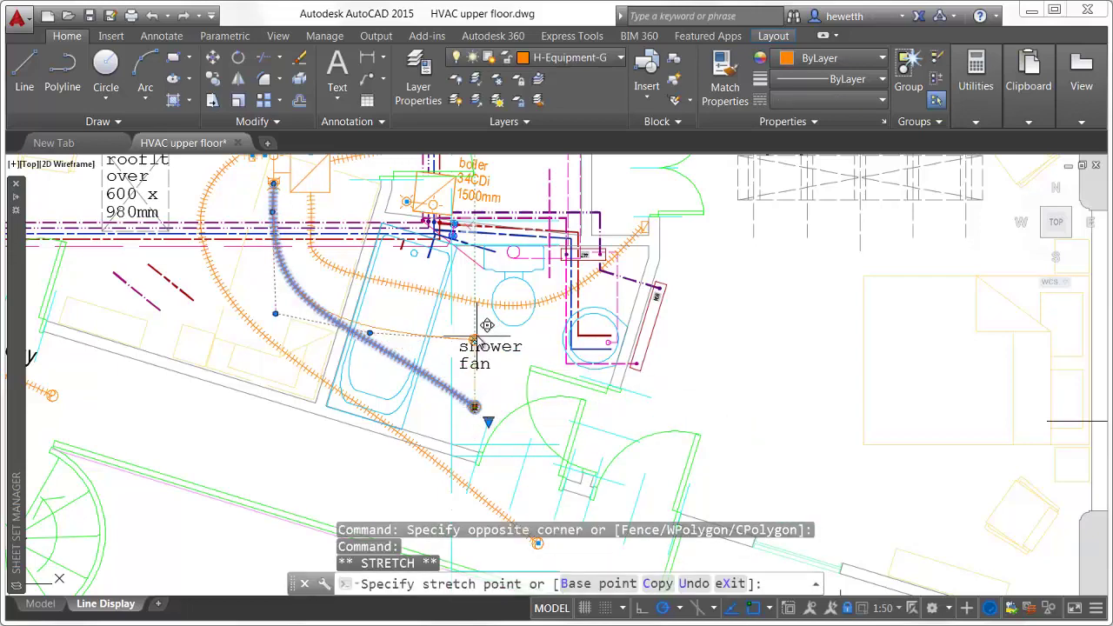
{"action": "left_click", "coordinate": [441, 345]}
{"action": "key", "text": "Escape"}
- Set COMPLEXLTPREVIEW back to 1 and zoom out over the drawing
{"action": "type", "text": "compl"}
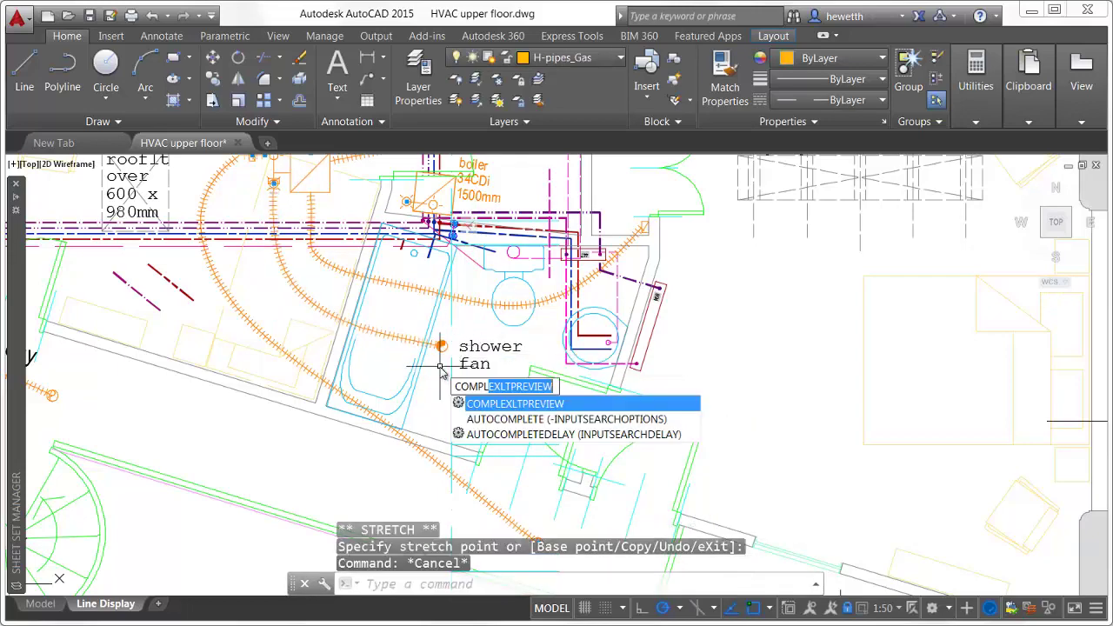
{"action": "key", "text": "Return"}
{"action": "type", "text": "1"}
{"action": "key", "text": "Return"}
{"action": "scroll", "coordinate": [576, 263], "scroll_direction": "down", "scroll_amount": 3}
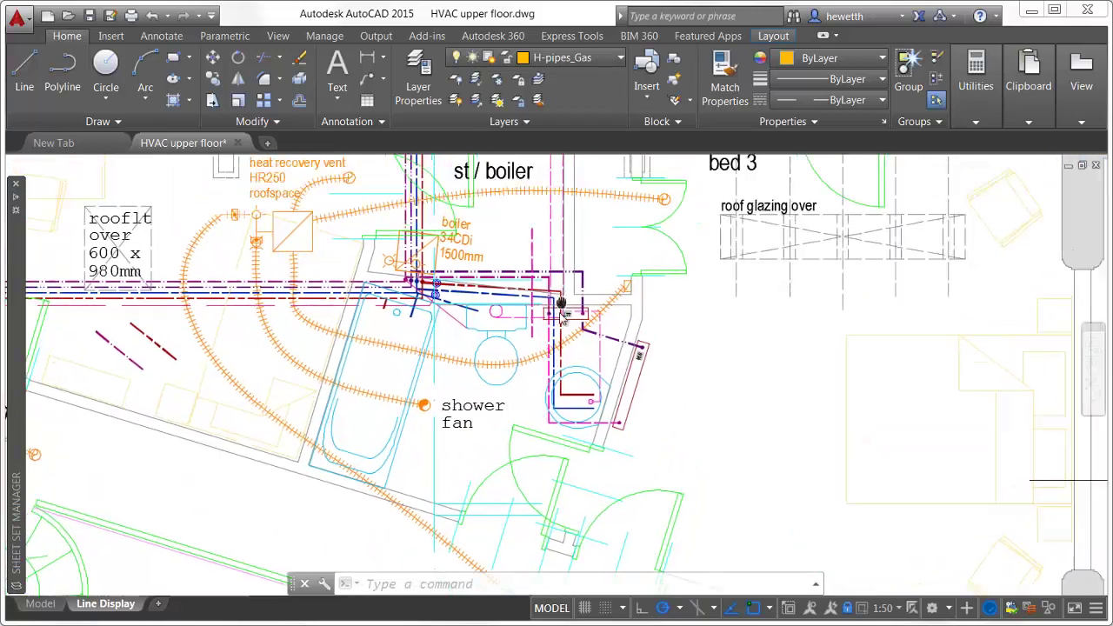
{"action": "scroll", "coordinate": [581, 428], "scroll_direction": "up", "scroll_amount": 3}
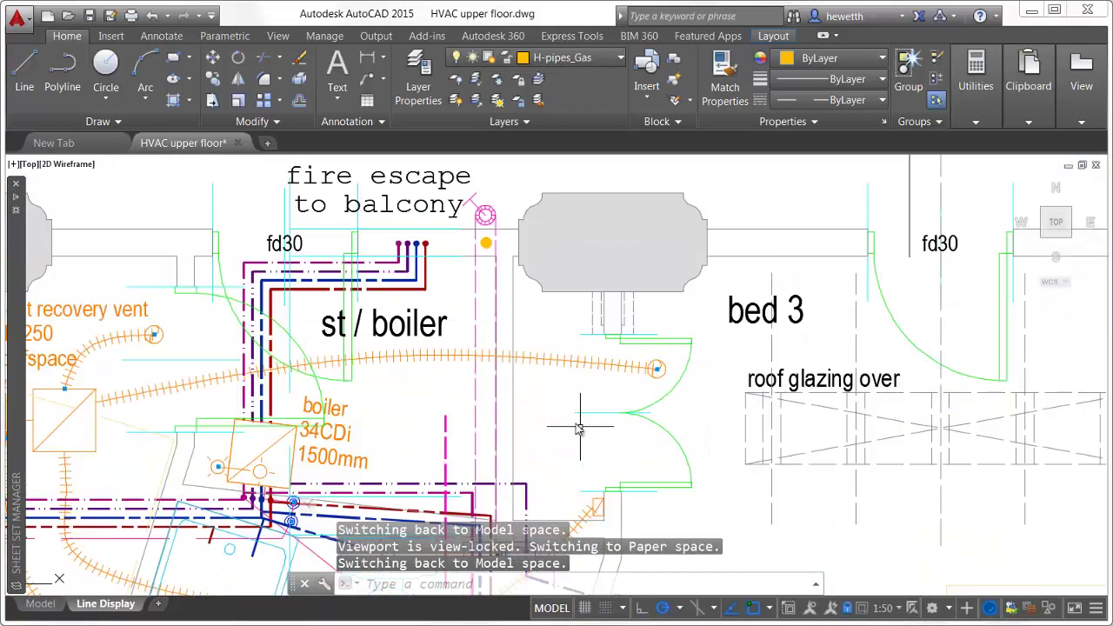
- Start a line at the yellow marker, toggle Osnap off, then close HVAC upper floor without saving
{"action": "left_click", "coordinate": [24, 70]}
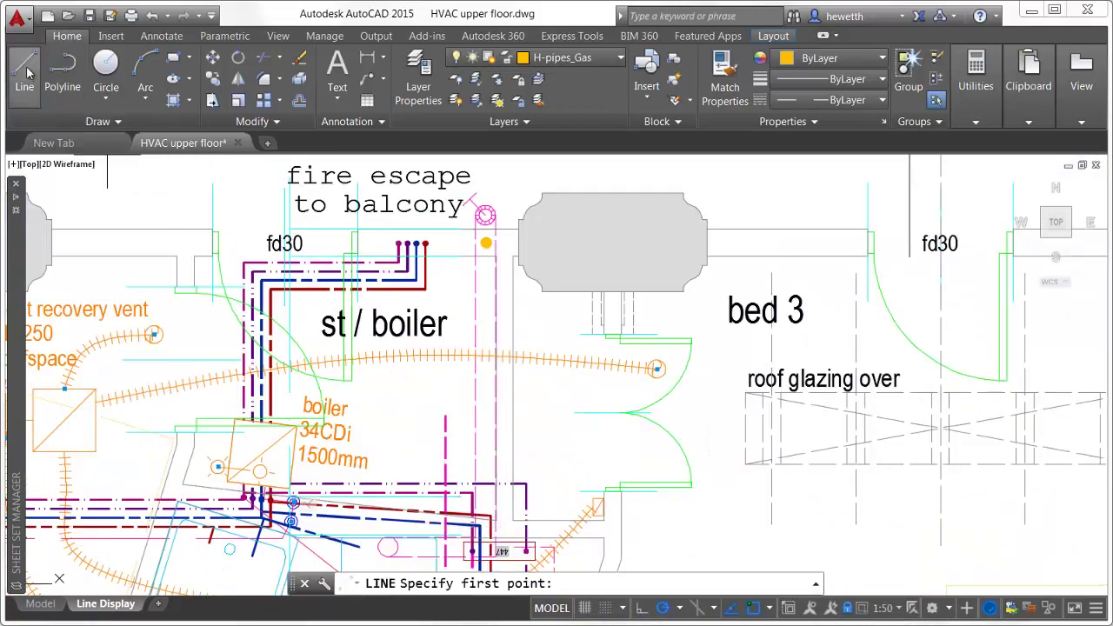
{"action": "left_click", "coordinate": [485, 244]}
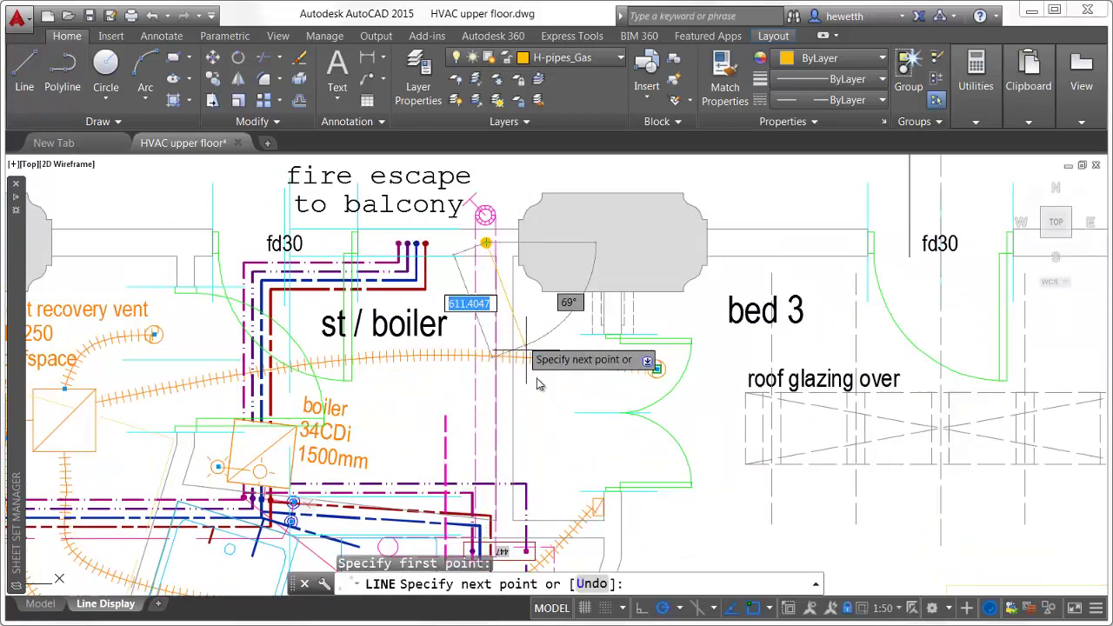
{"action": "left_click", "coordinate": [762, 609]}
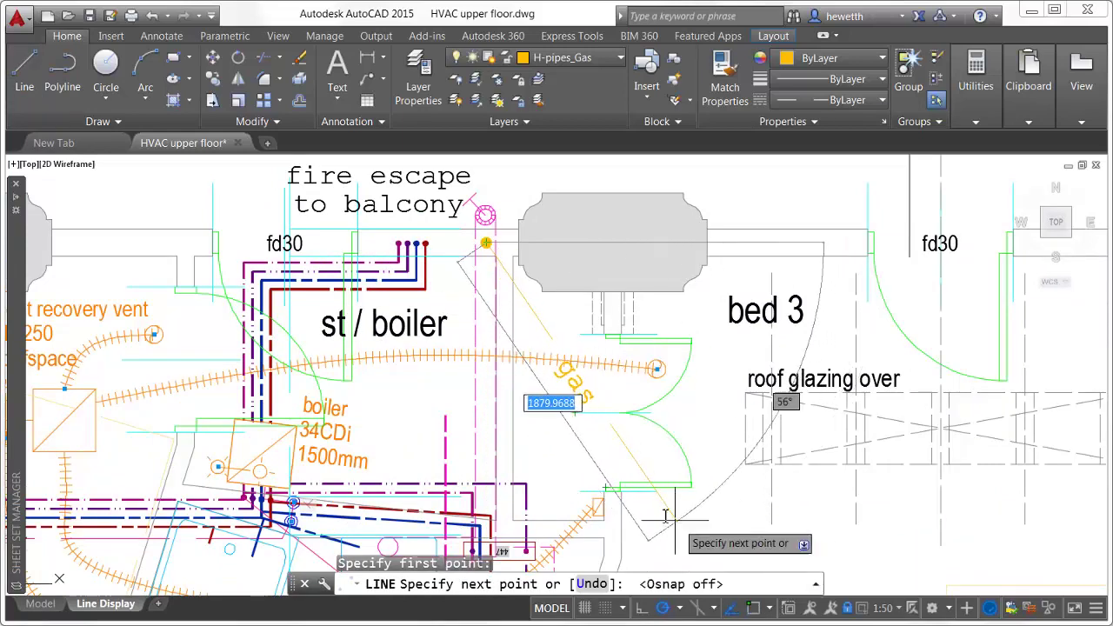
{"action": "key", "text": "Return"}
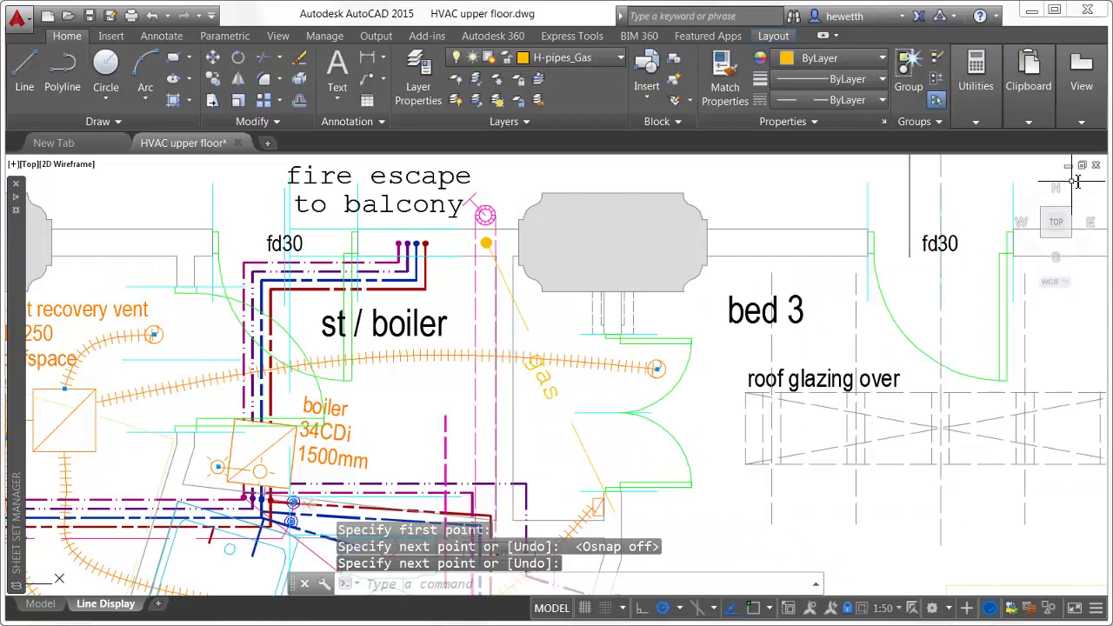
{"action": "left_click", "coordinate": [1095, 166]}
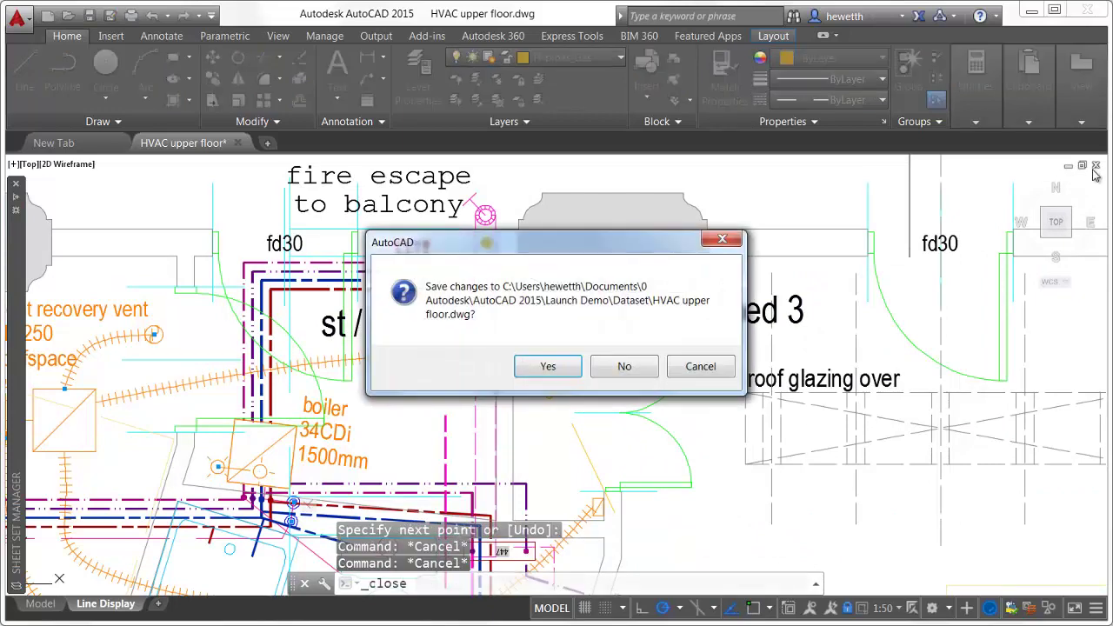
{"action": "left_click", "coordinate": [656, 362]}
- Open the Selection sheet's Floor Plan extg drawing and lasso columns with window and crossing lassos
{"action": "mouse_move", "coordinate": [20, 419]}
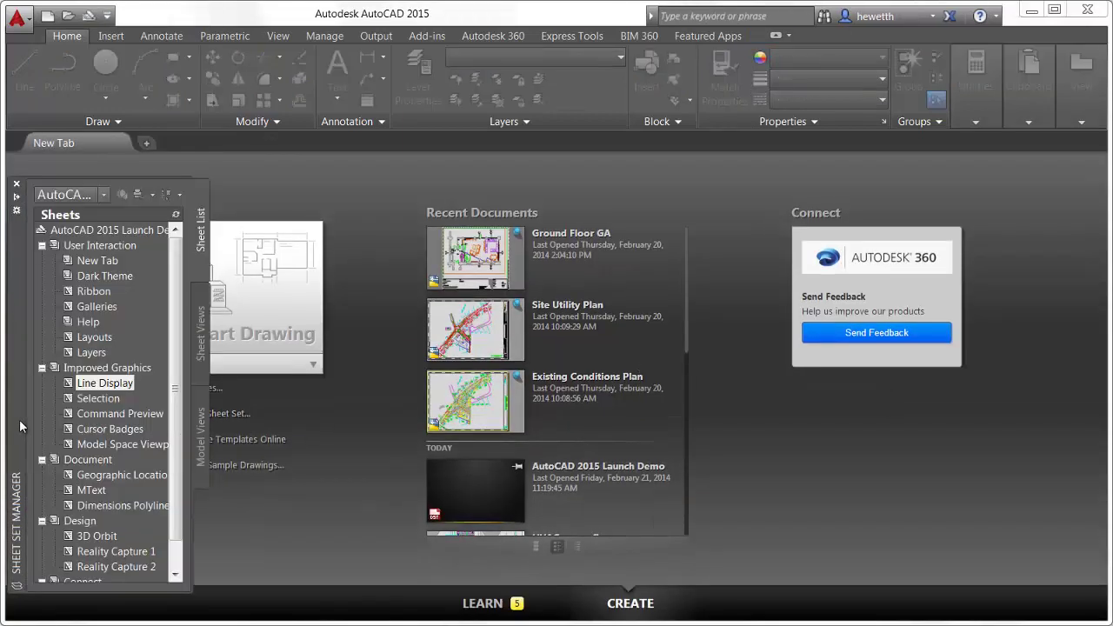
{"action": "double_click", "coordinate": [98, 399]}
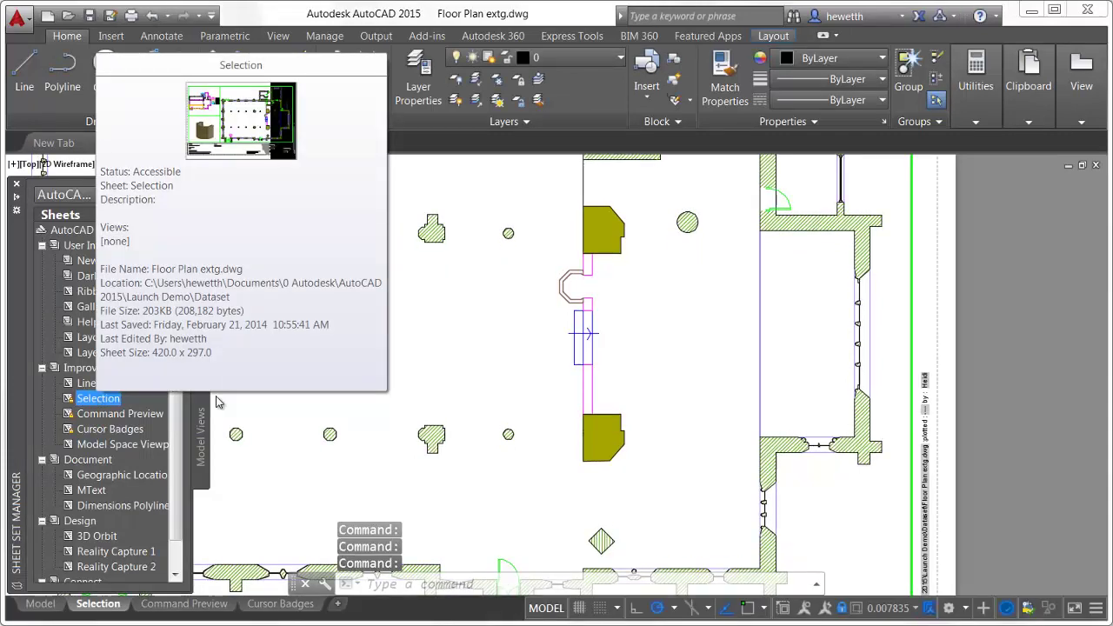
{"action": "mouse_move", "coordinate": [210, 475]}
{"action": "left_mouse_down"}
{"action": "mouse_move", "coordinate": [253, 447]}
{"action": "mouse_move", "coordinate": [253, 416]}
{"action": "mouse_move", "coordinate": [180, 318]}
{"action": "mouse_move", "coordinate": [149, 210]}
{"action": "mouse_move", "coordinate": [112, 209]}
{"action": "left_mouse_up"}
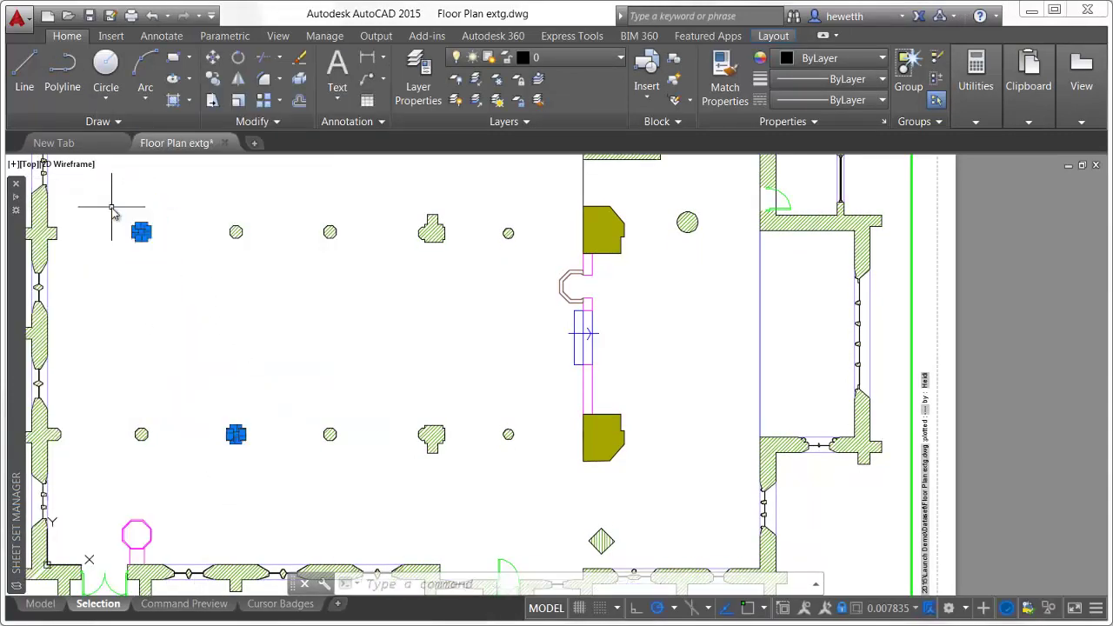
{"action": "mouse_move", "coordinate": [168, 293]}
{"action": "left_mouse_down"}
{"action": "mouse_move", "coordinate": [238, 214]}
{"action": "mouse_move", "coordinate": [287, 252]}
{"action": "mouse_move", "coordinate": [443, 202]}
{"action": "left_mouse_up"}
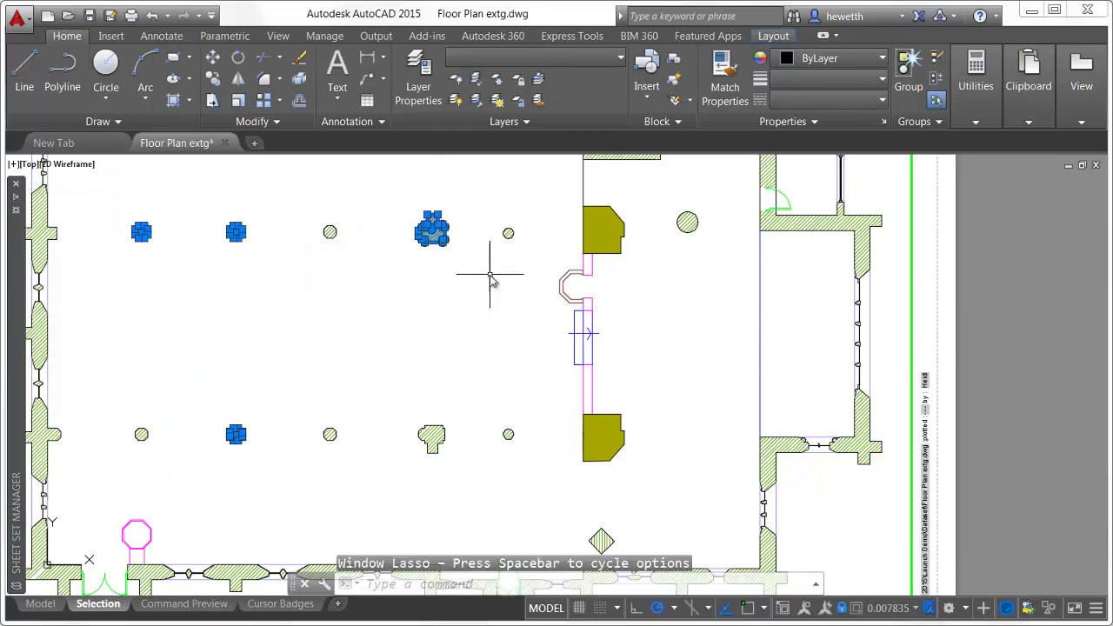
{"action": "mouse_move", "coordinate": [509, 372]}
{"action": "left_mouse_down"}
{"action": "mouse_move", "coordinate": [468, 435]}
{"action": "mouse_move", "coordinate": [426, 467]}
{"action": "mouse_move", "coordinate": [328, 385]}
{"action": "mouse_move", "coordinate": [266, 450]}
{"action": "mouse_move", "coordinate": [152, 498]}
{"action": "mouse_move", "coordinate": [146, 432]}
{"action": "left_mouse_up"}
- Switch the lasso to a fence toward the door, cancel it, and open the selection options
{"action": "key", "text": "space"}
{"action": "mouse_move", "coordinate": [386, 305]}
{"action": "left_mouse_down"}
{"action": "mouse_move", "coordinate": [584, 375]}
{"action": "mouse_move", "coordinate": [553, 320]}
{"action": "mouse_move", "coordinate": [608, 235]}
{"action": "mouse_move", "coordinate": [775, 290]}
{"action": "mouse_move", "coordinate": [809, 359]}
{"action": "left_mouse_up"}
{"action": "key", "text": "Escape"}
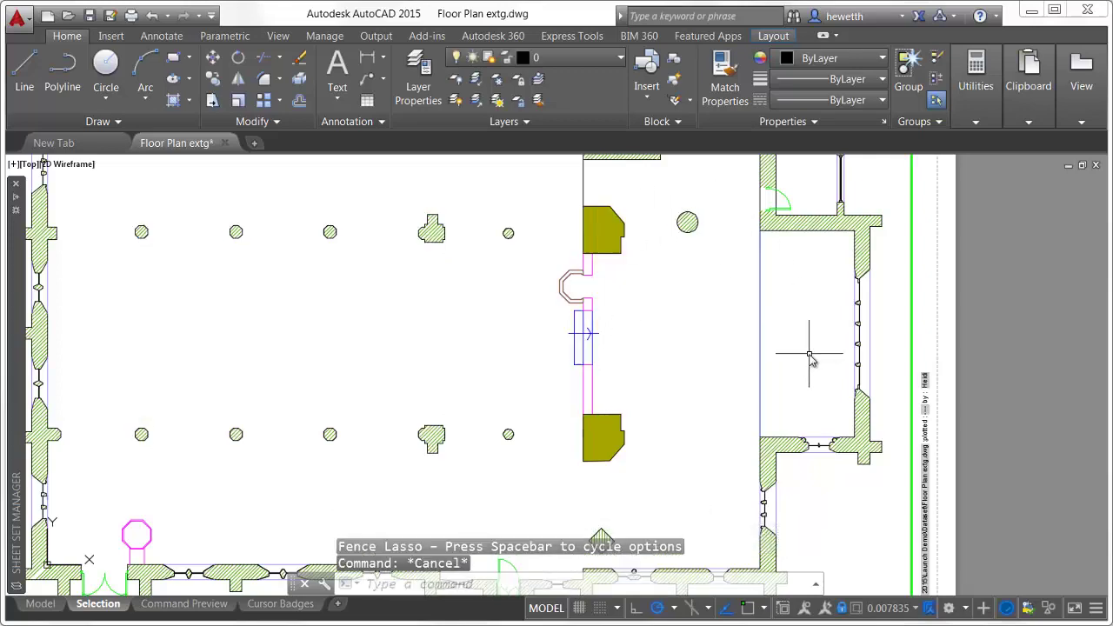
{"action": "right_click", "coordinate": [684, 298]}
{"action": "left_click", "coordinate": [735, 552]}
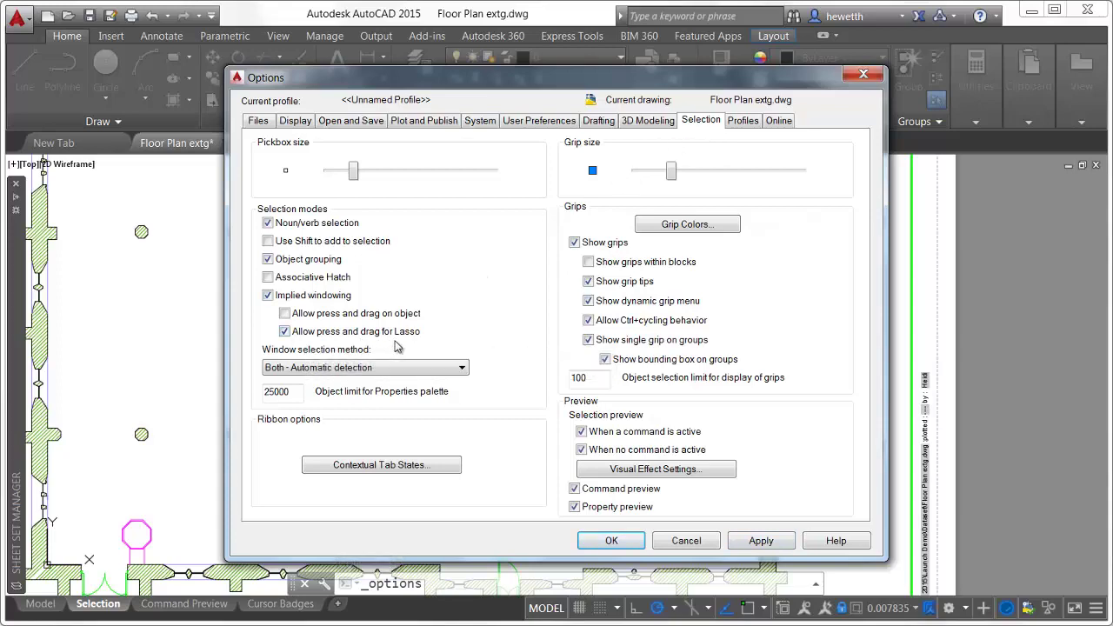
- Close Options and select the wall pier hatch plus the solid olive hatch
{"action": "left_click", "coordinate": [609, 541]}
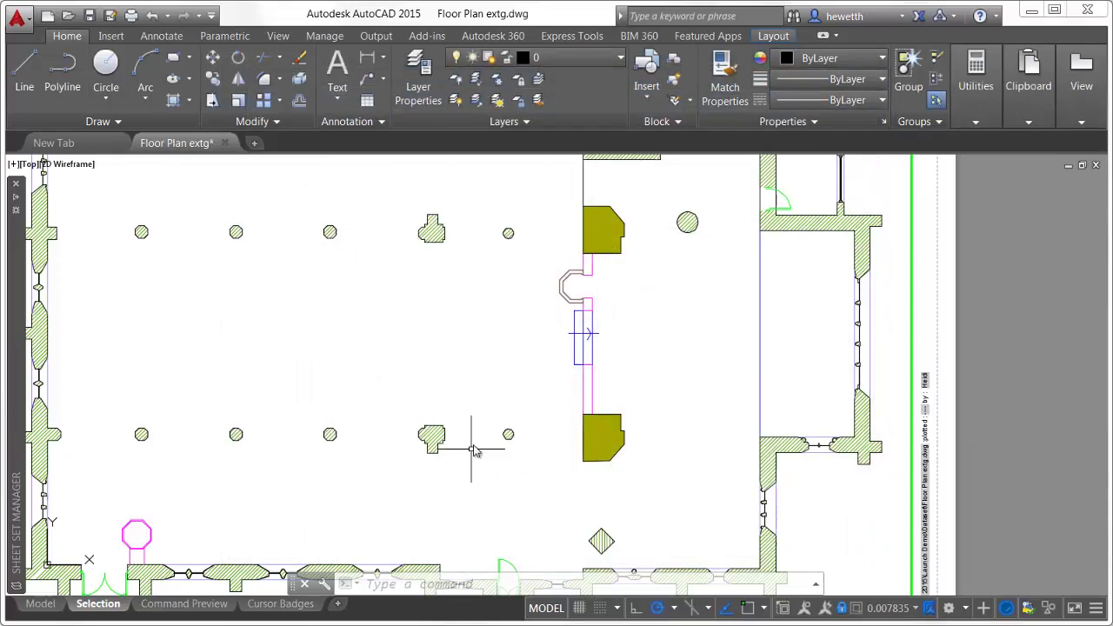
{"action": "scroll", "coordinate": [470, 449], "scroll_direction": "up", "scroll_amount": 5}
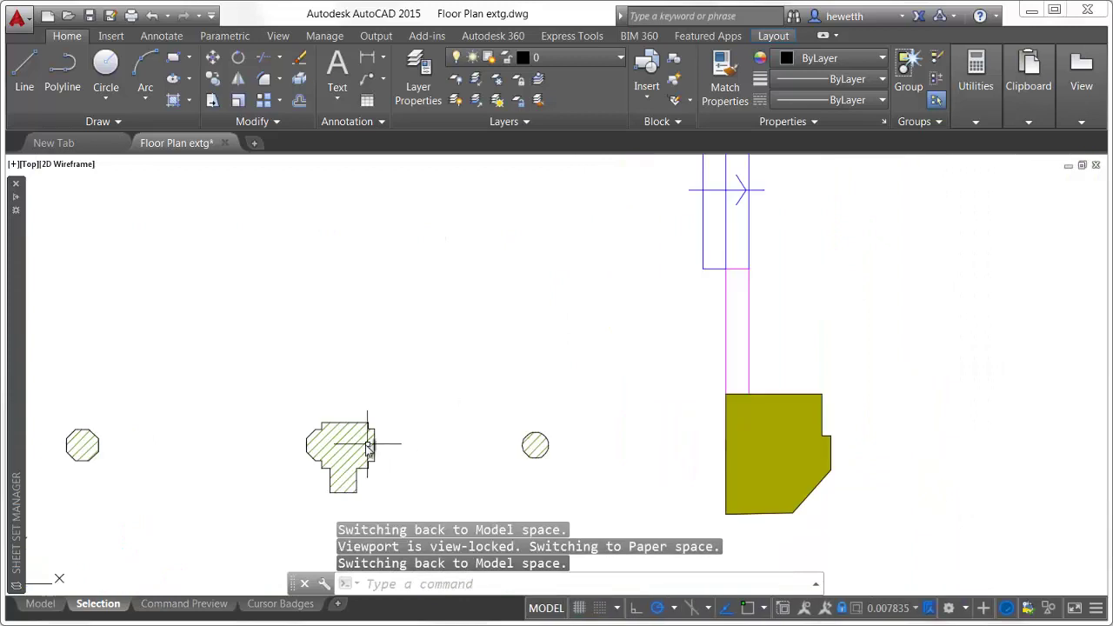
{"action": "mouse_move", "coordinate": [356, 445]}
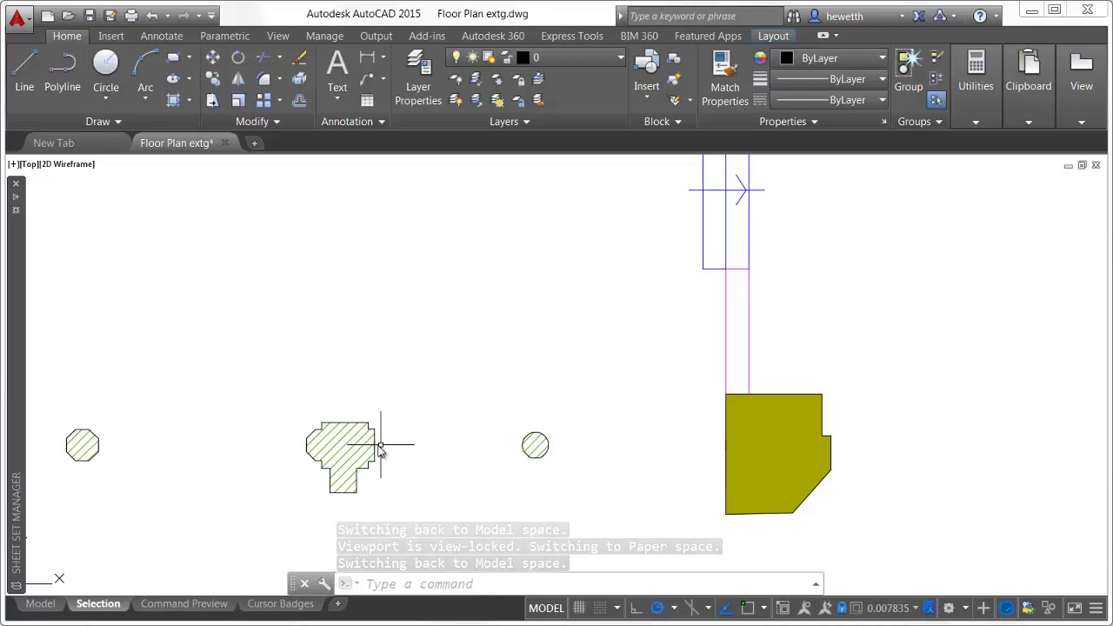
{"action": "left_click", "coordinate": [371, 446]}
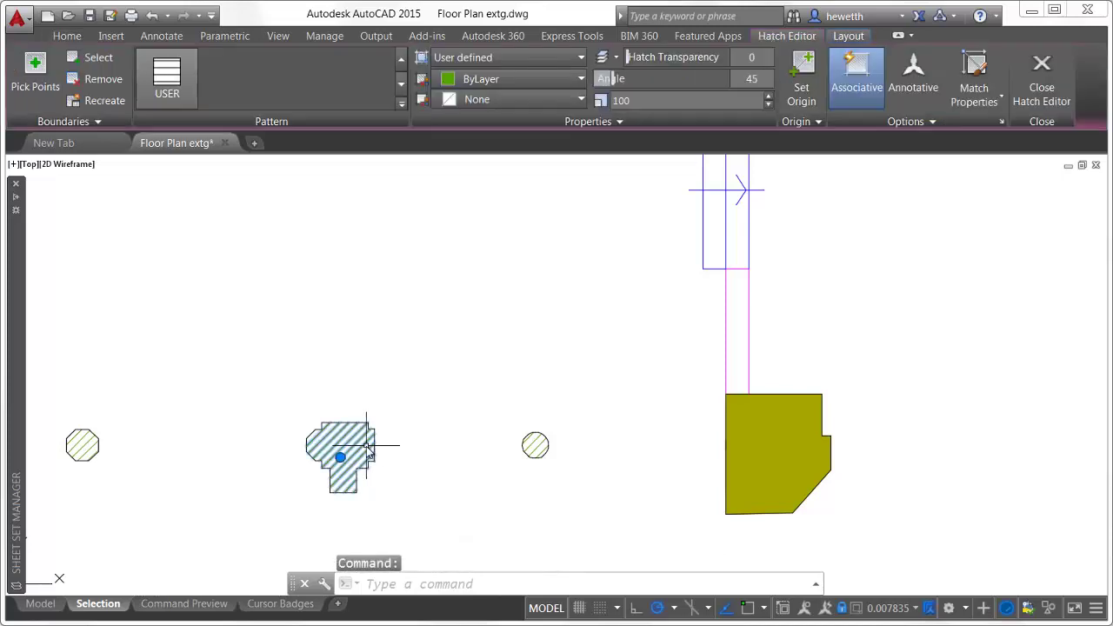
{"action": "left_click", "coordinate": [745, 484]}
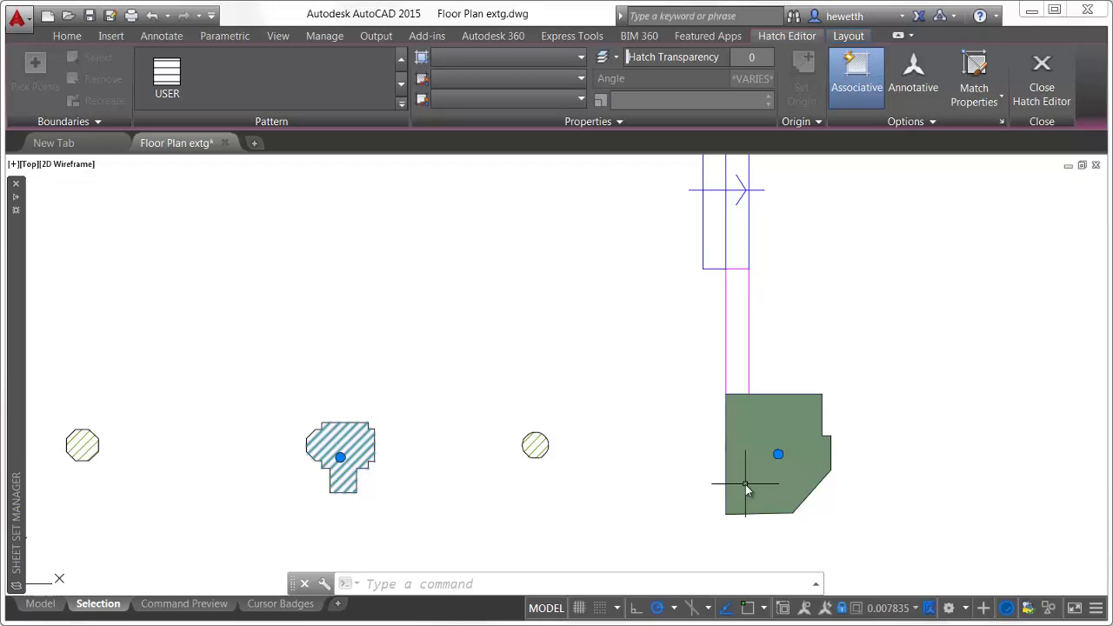
- Clear the selection, zoom out to the full sheet, and activate the lower-left 3D viewport
{"action": "key", "text": "Escape"}
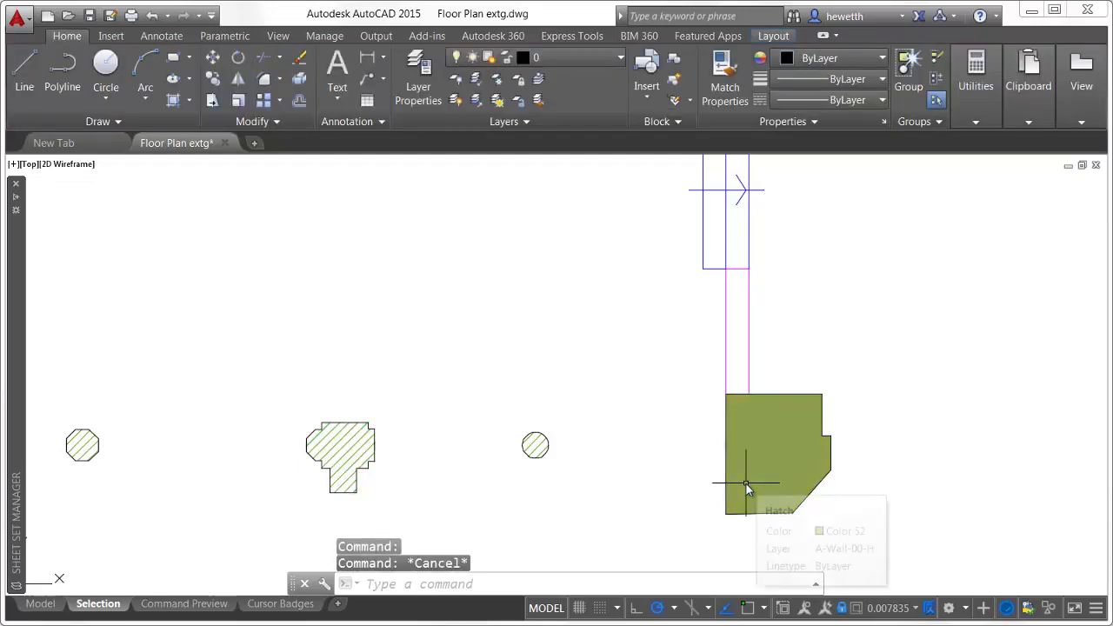
{"action": "scroll", "coordinate": [746, 483], "scroll_direction": "down", "scroll_amount": 5}
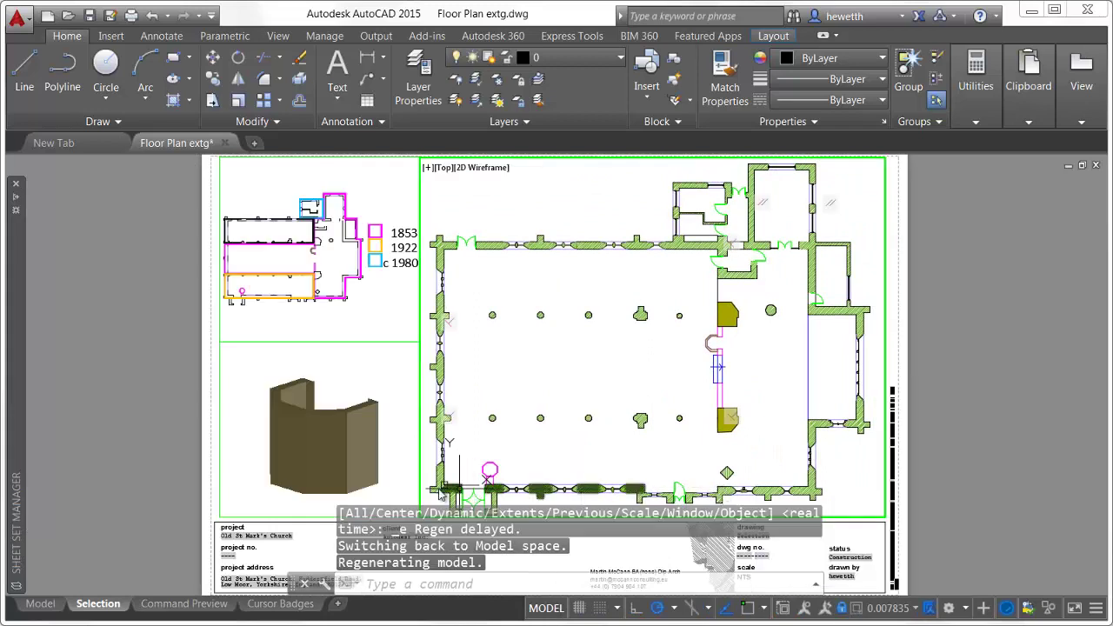
{"action": "left_click", "coordinate": [240, 454]}
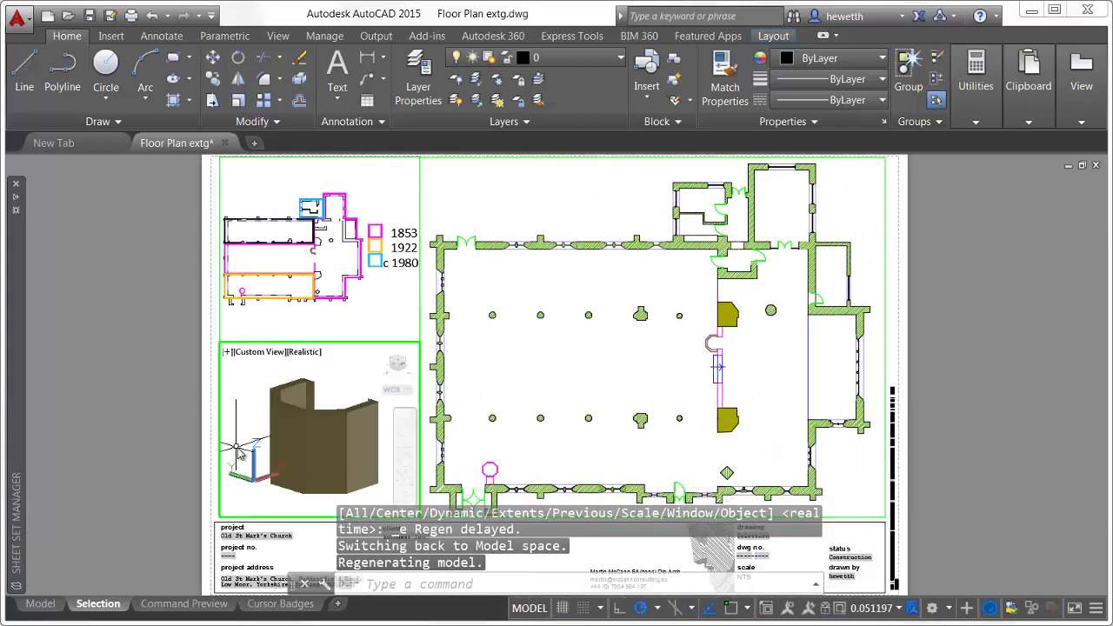
- Select and deselect the 3D wall, then open the Command Preview sheet and zoom into its phasing plan
{"action": "left_click", "coordinate": [312, 455]}
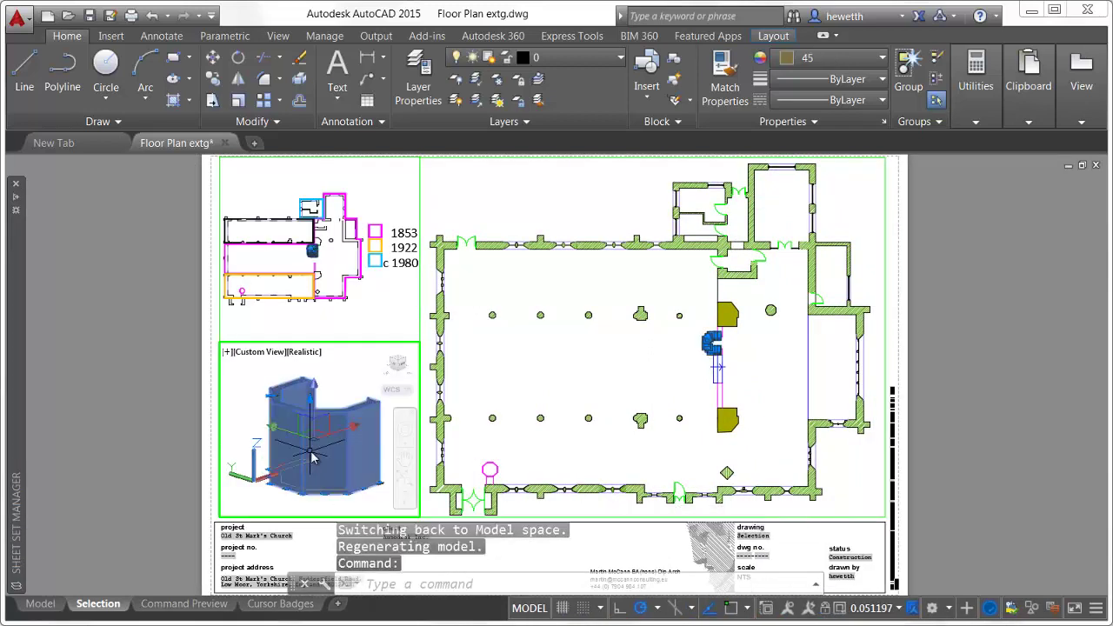
{"action": "key", "text": "Escape"}
{"action": "mouse_move", "coordinate": [19, 403]}
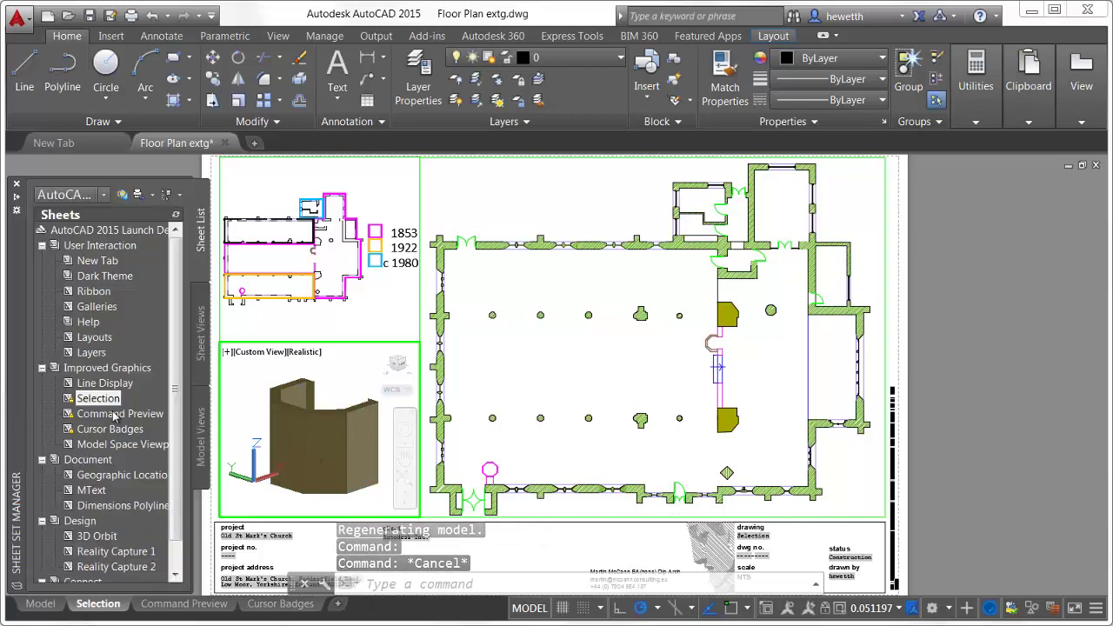
{"action": "double_click", "coordinate": [120, 414]}
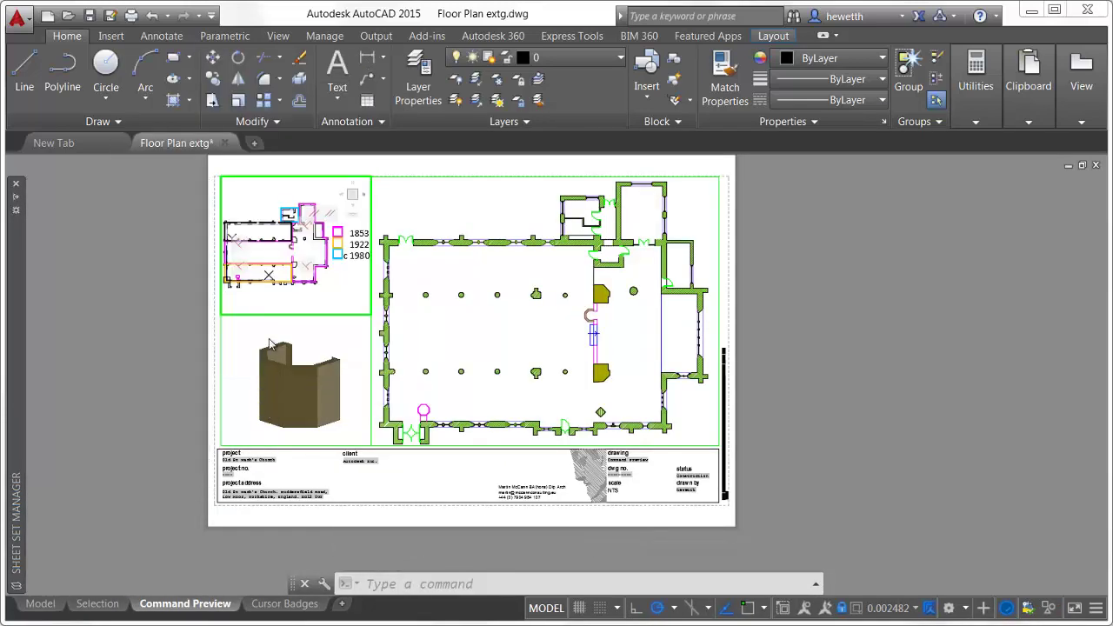
{"action": "scroll", "coordinate": [267, 200], "scroll_direction": "up", "scroll_amount": 10}
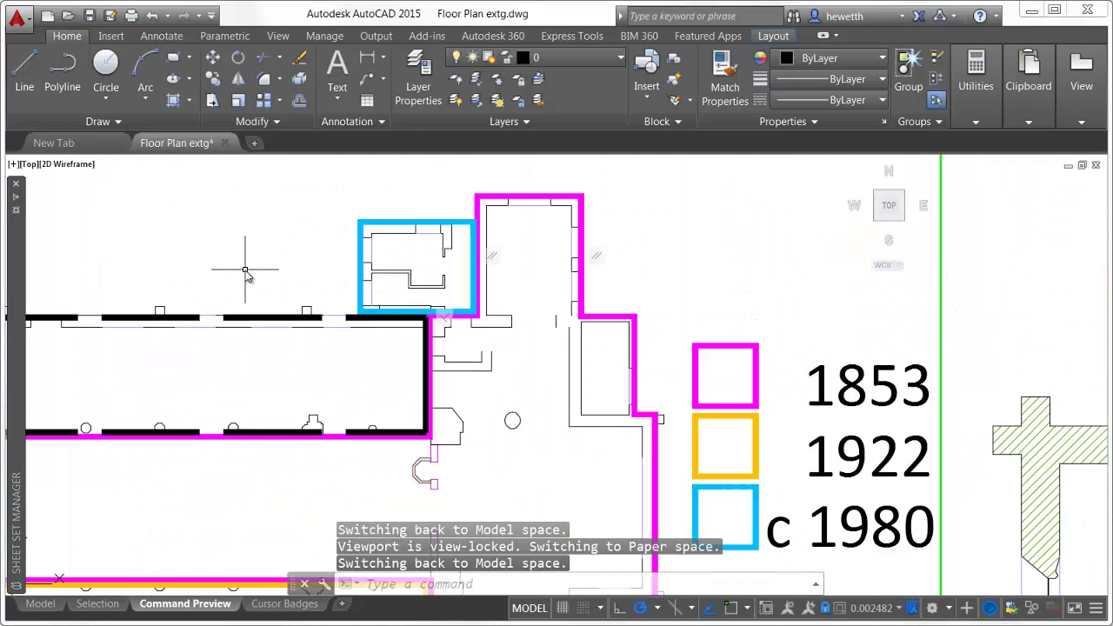
- Extend the room's bottom line and short horizontal line to the vertical boundary line
{"action": "left_click", "coordinate": [281, 57]}
{"action": "left_click", "coordinate": [274, 97]}
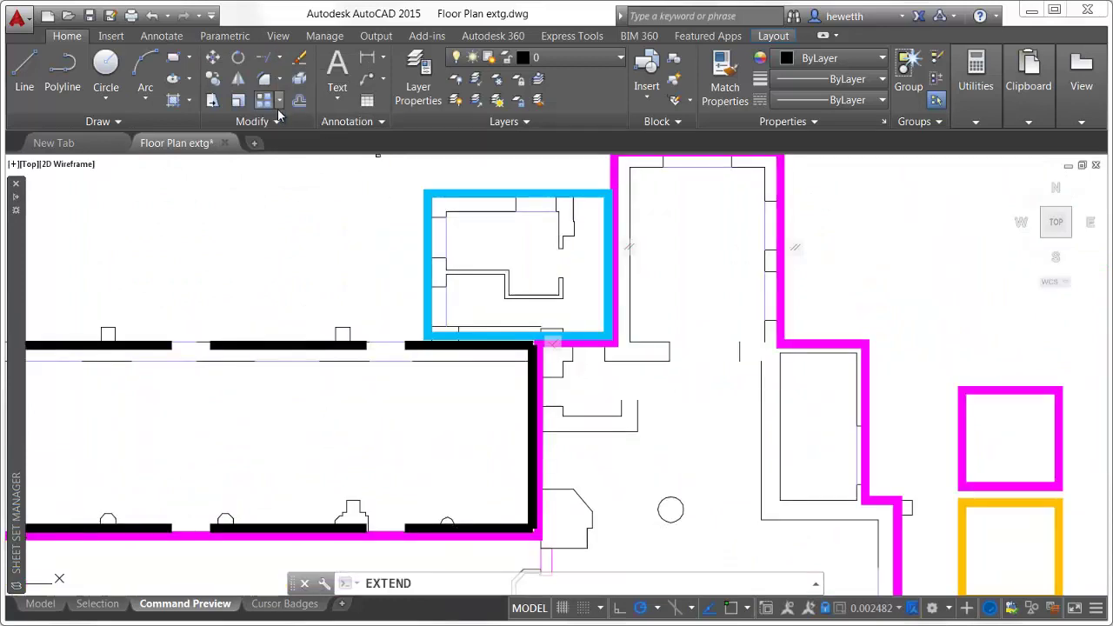
{"action": "left_click", "coordinate": [762, 376]}
{"action": "key", "text": "Return"}
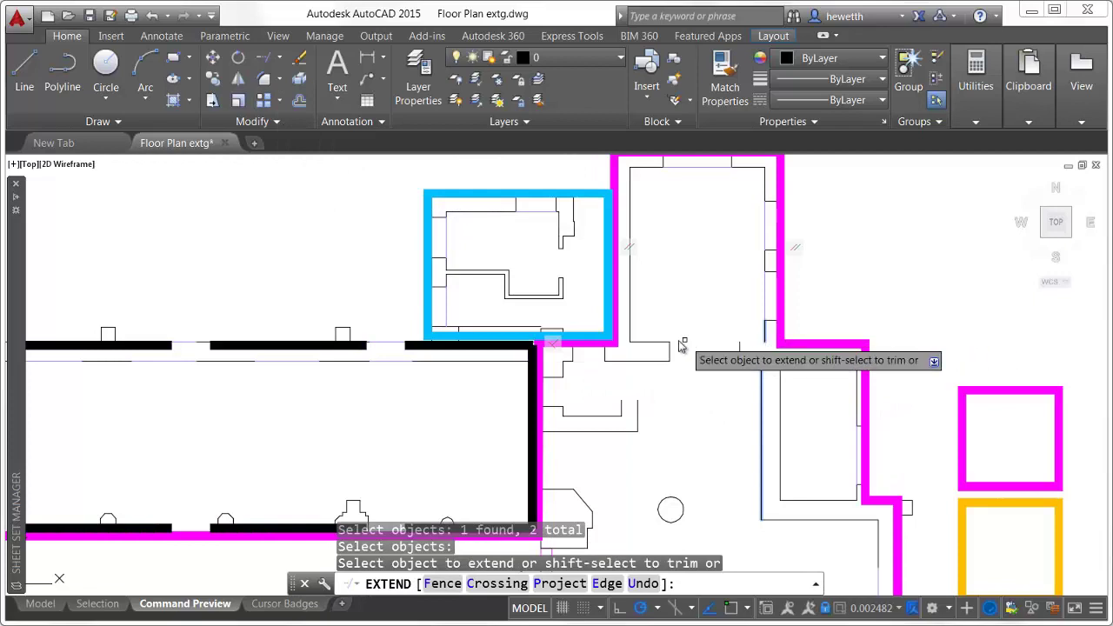
{"action": "left_click", "coordinate": [659, 343]}
{"action": "left_click", "coordinate": [657, 361]}
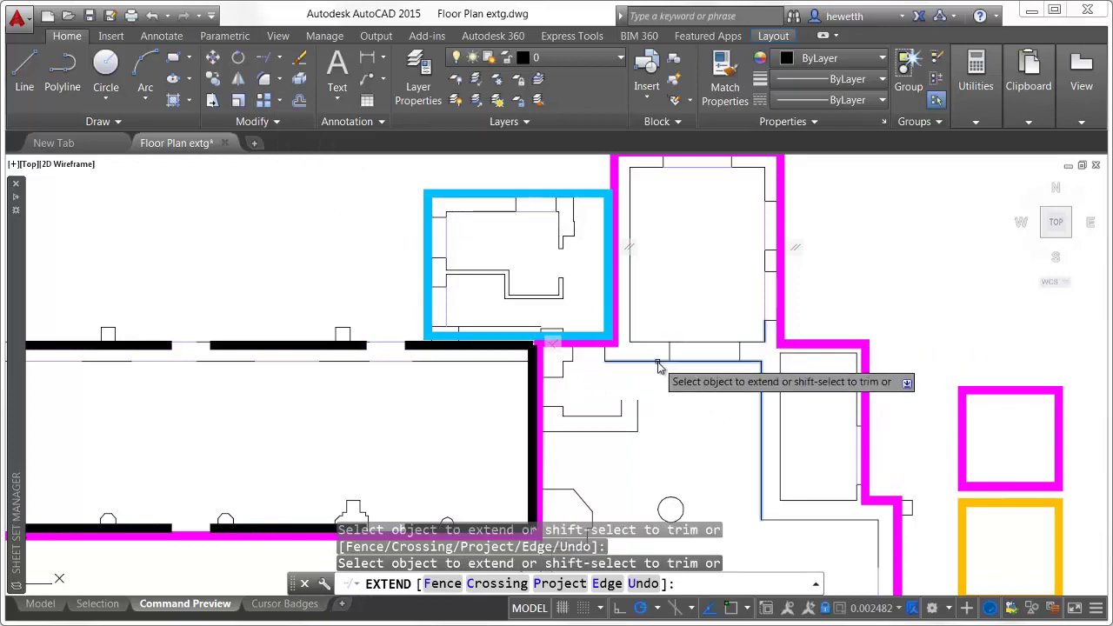
{"action": "key", "text": "Return"}
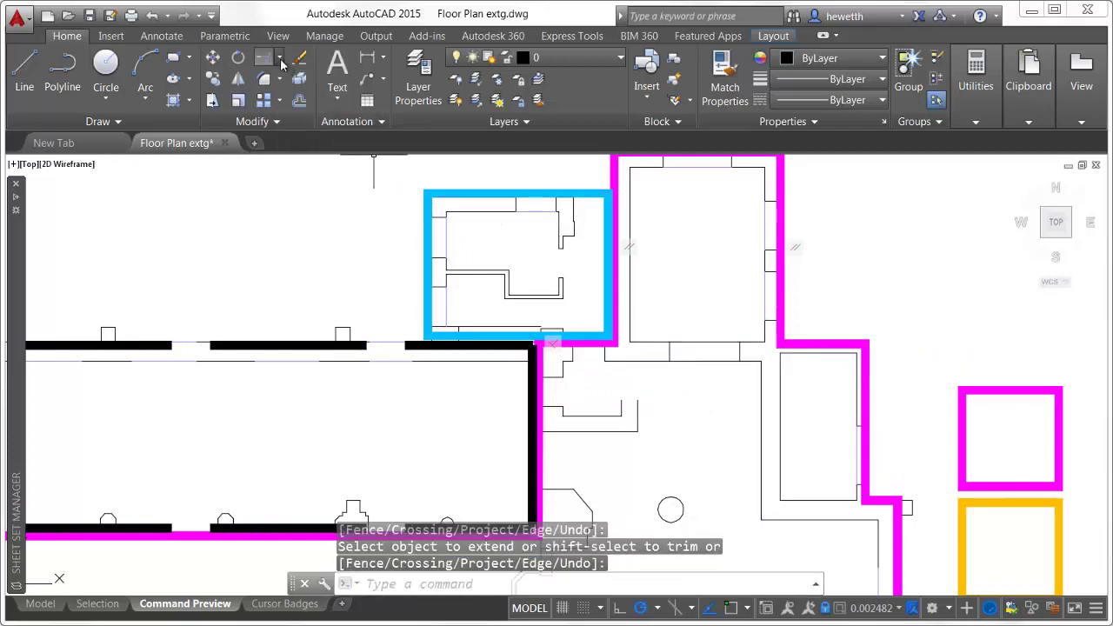
- Trim the bottom-edge segment between the two verticals, using the short vertical line as cutting edge
{"action": "left_click", "coordinate": [279, 58]}
{"action": "left_click", "coordinate": [283, 85]}
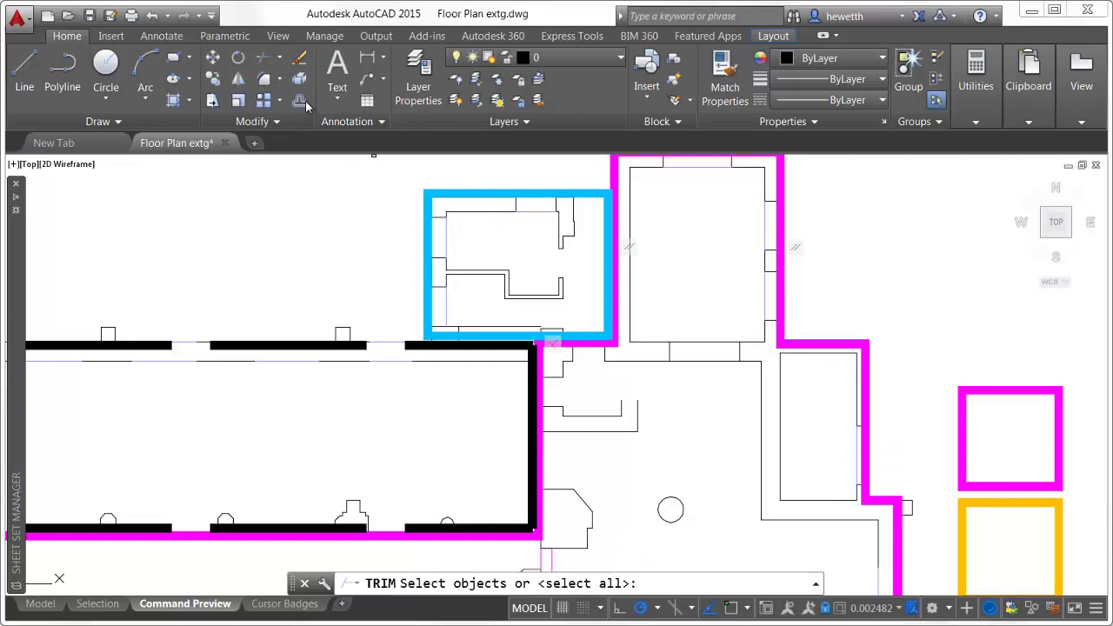
{"action": "left_click", "coordinate": [669, 352]}
{"action": "key", "text": "Return"}
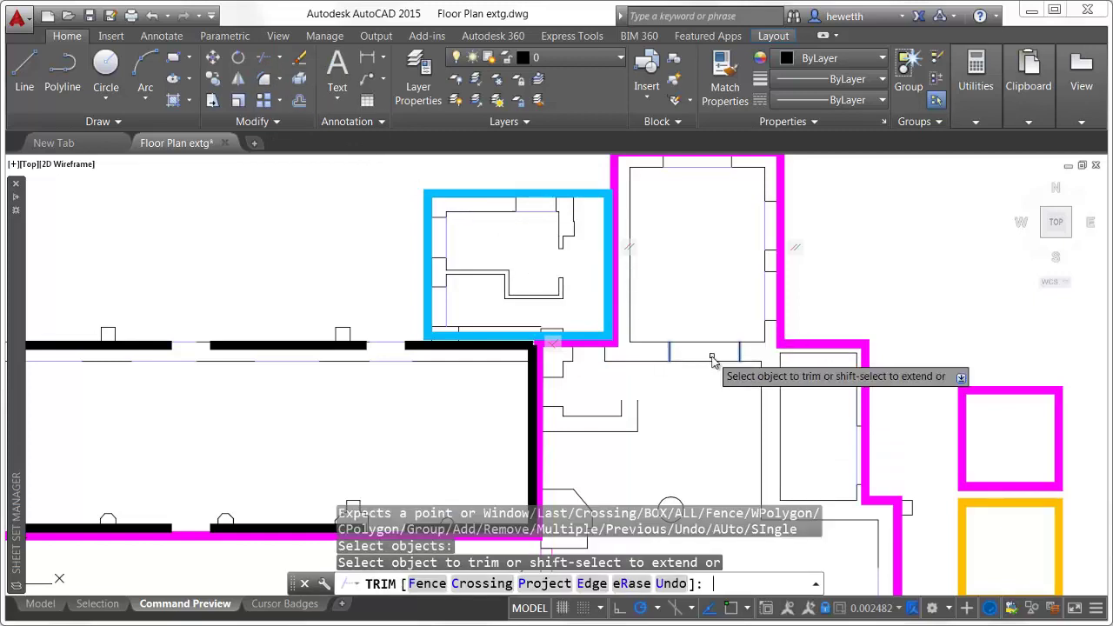
{"action": "left_click", "coordinate": [707, 342]}
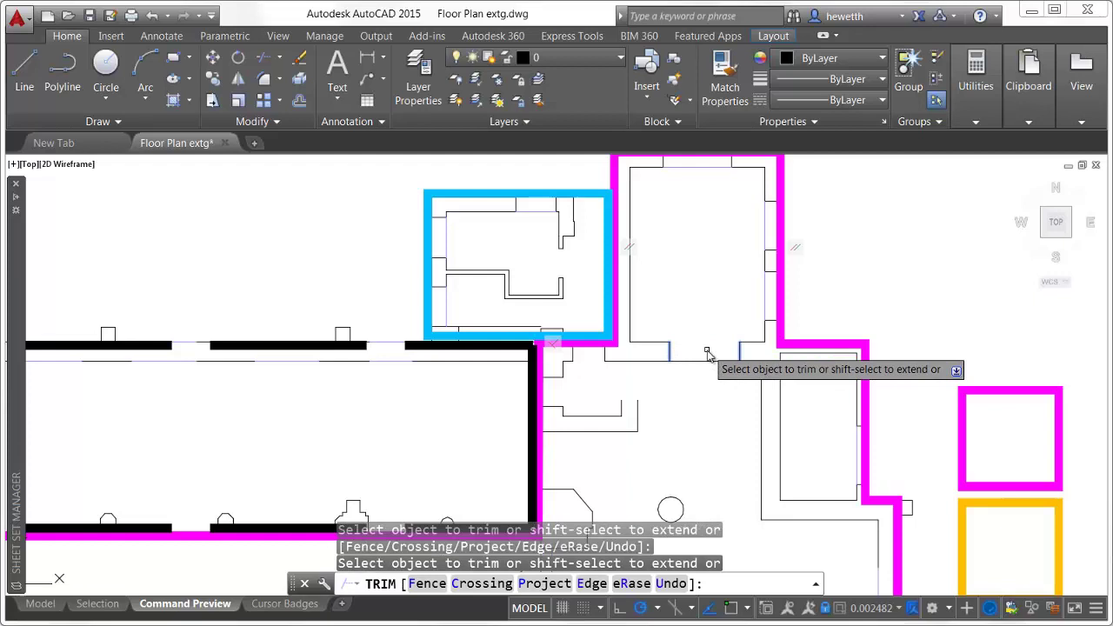
{"action": "key", "text": "Return"}
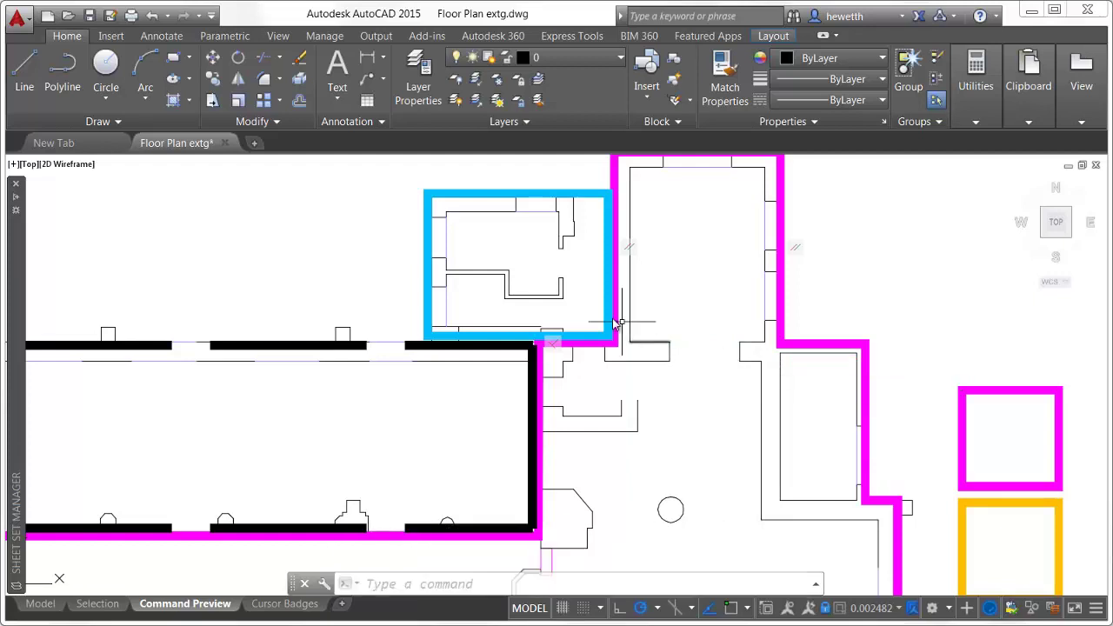
- Lengthen the short vertical wall line by a delta of 300
{"action": "left_click", "coordinate": [277, 122]}
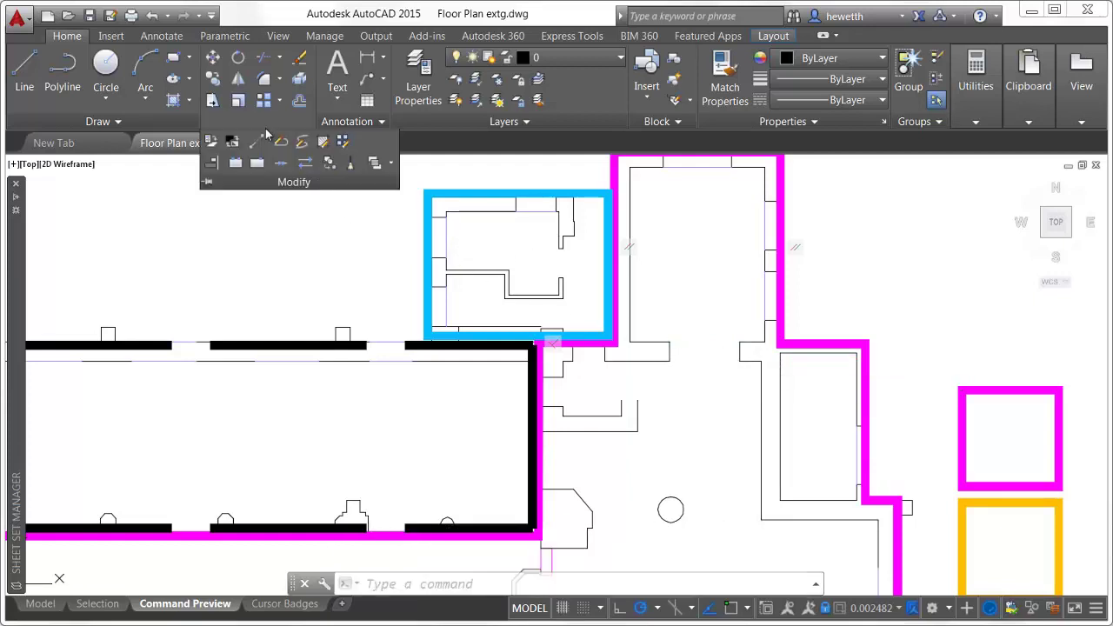
{"action": "left_click", "coordinate": [257, 145]}
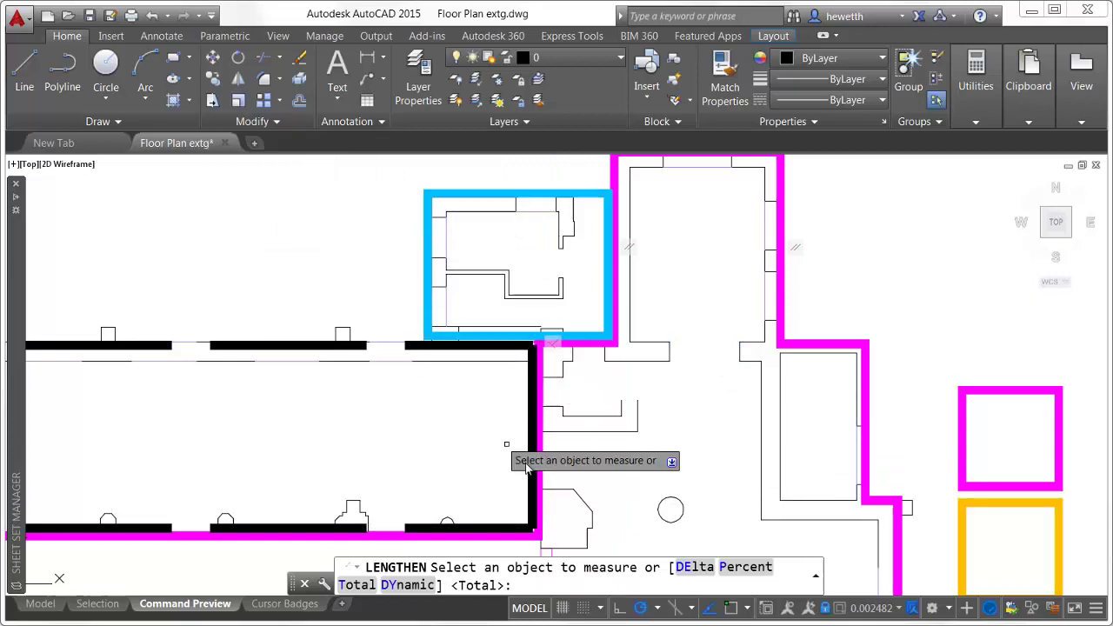
{"action": "left_click", "coordinate": [684, 568]}
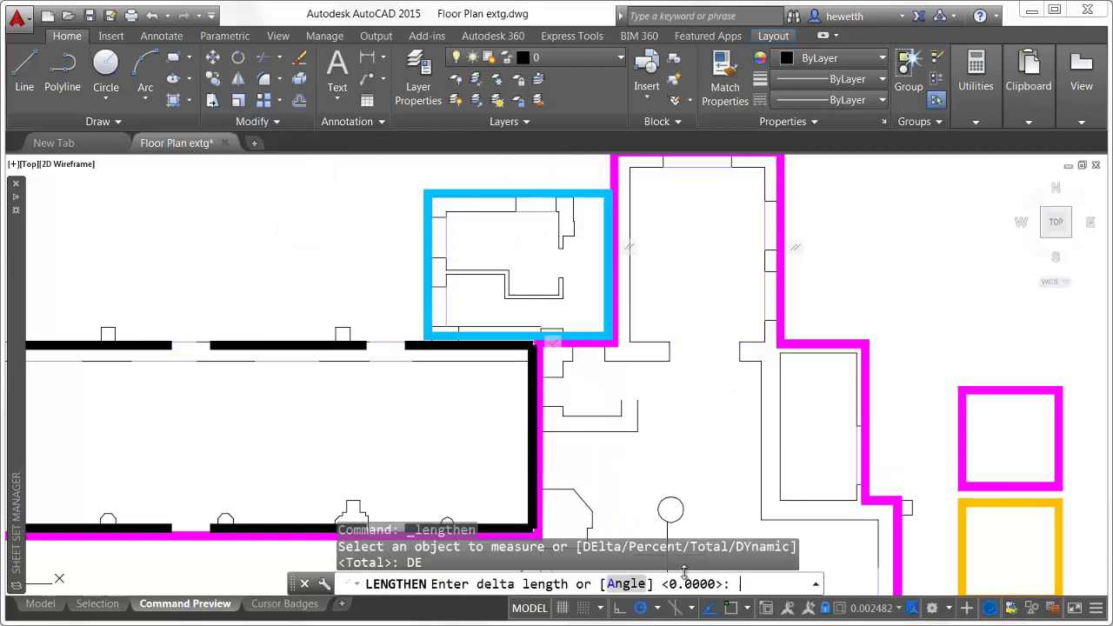
{"action": "key", "text": "Return"}
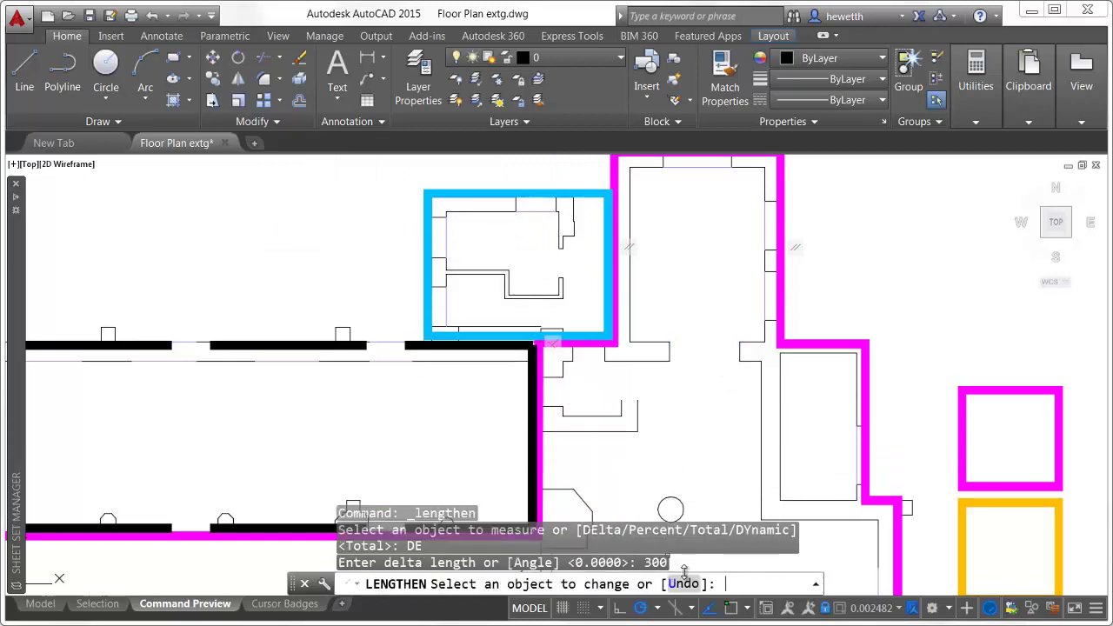
{"action": "left_click", "coordinate": [637, 405]}
{"action": "key", "text": "Return"}
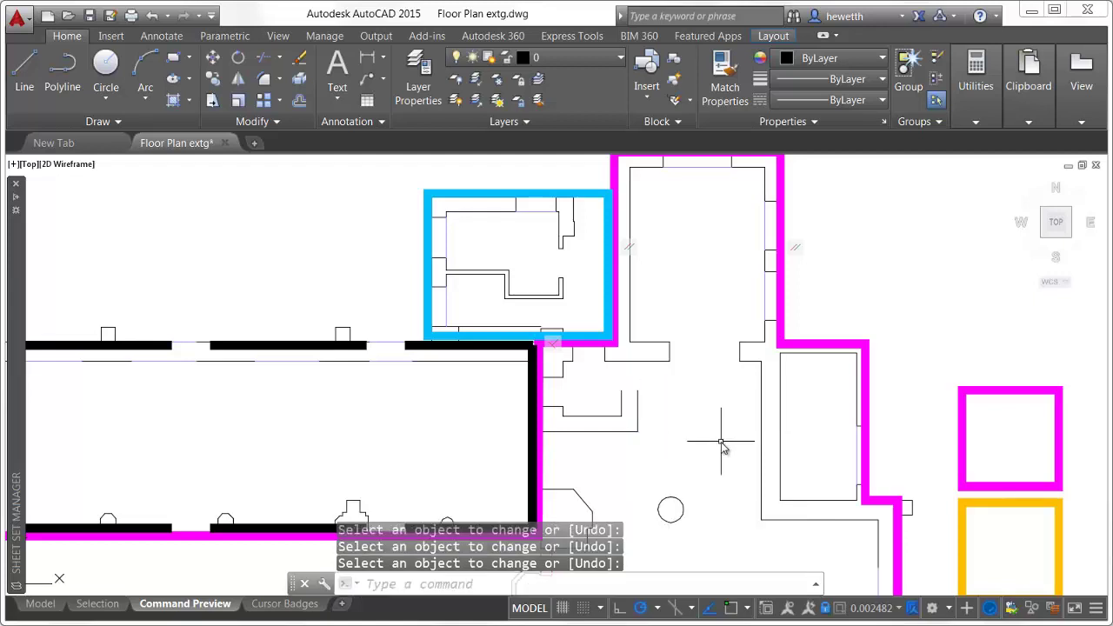
- Break a gap into the vertical wall line between two picked points
{"action": "scroll", "coordinate": [721, 444], "scroll_direction": "up", "scroll_amount": 2}
{"action": "left_click", "coordinate": [278, 129]}
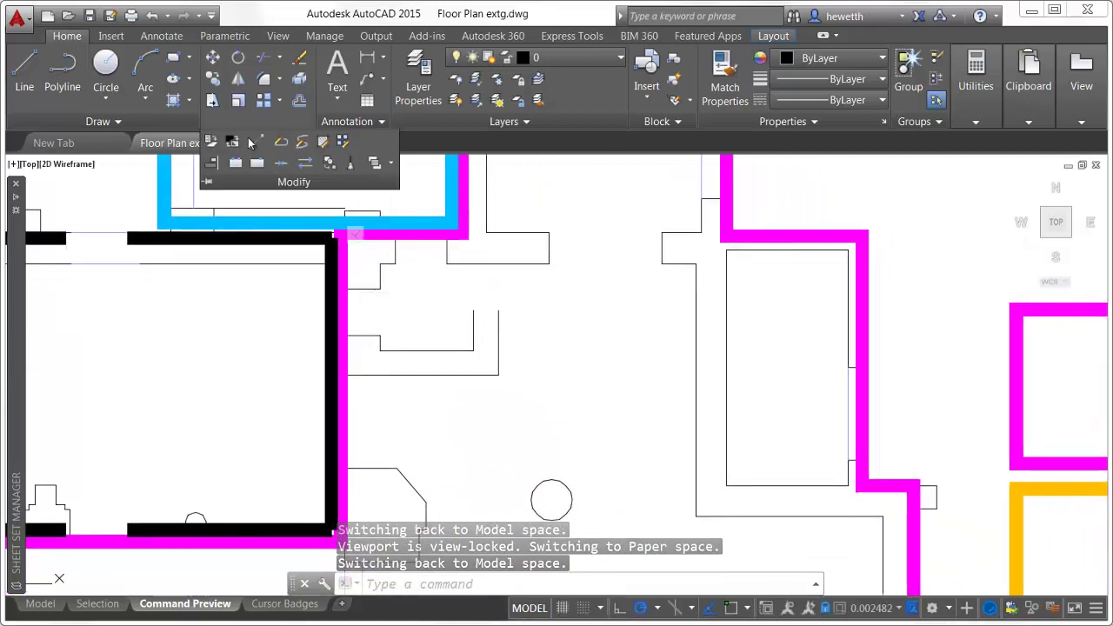
{"action": "left_click", "coordinate": [237, 167]}
{"action": "left_click", "coordinate": [696, 426]}
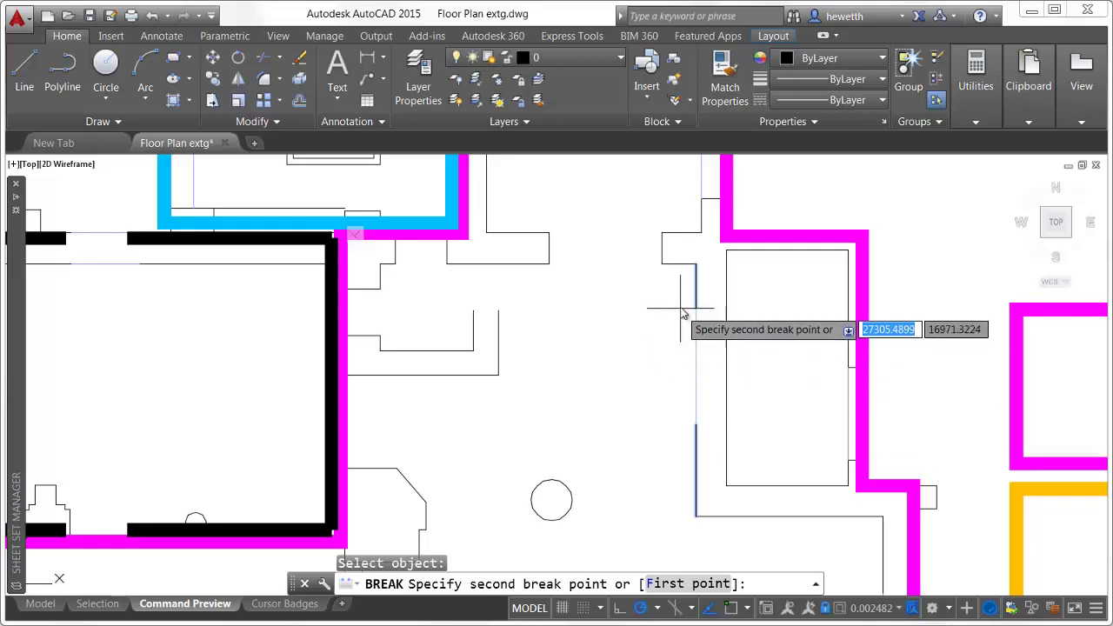
{"action": "left_click", "coordinate": [676, 340]}
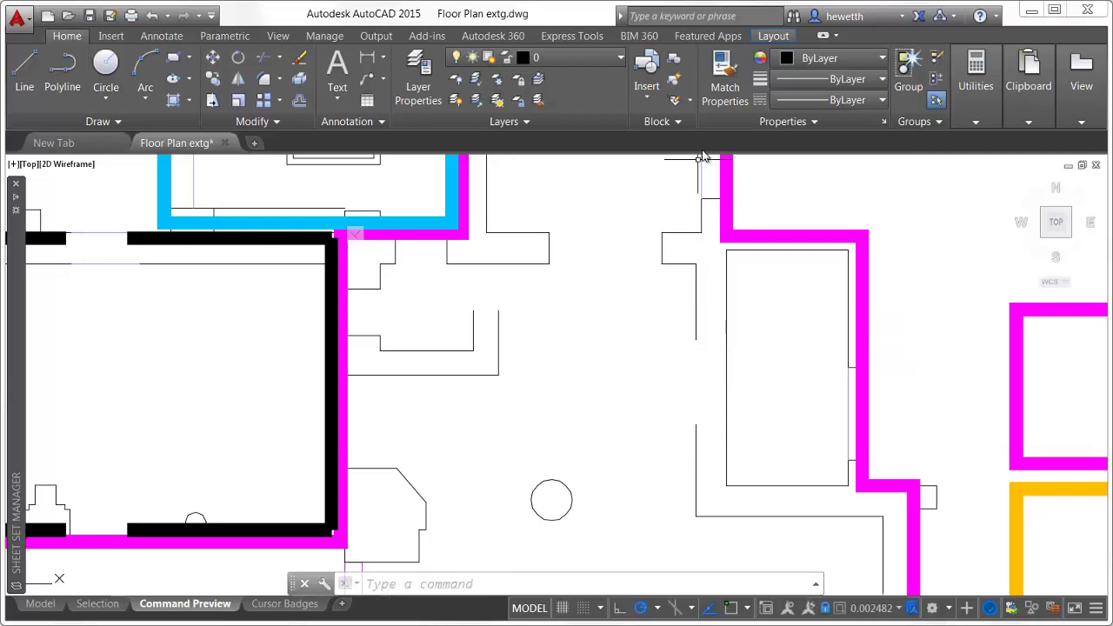
- Match the left room's black walls to the orange wall's properties so they turn orange
{"action": "left_click", "coordinate": [725, 80]}
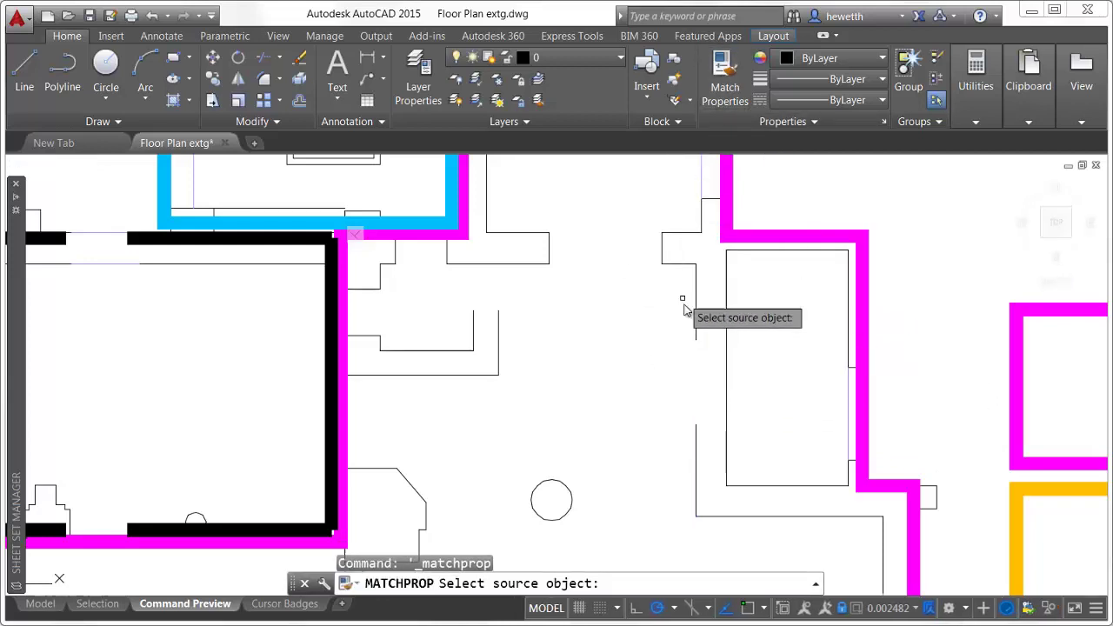
{"action": "left_click", "coordinate": [1011, 521]}
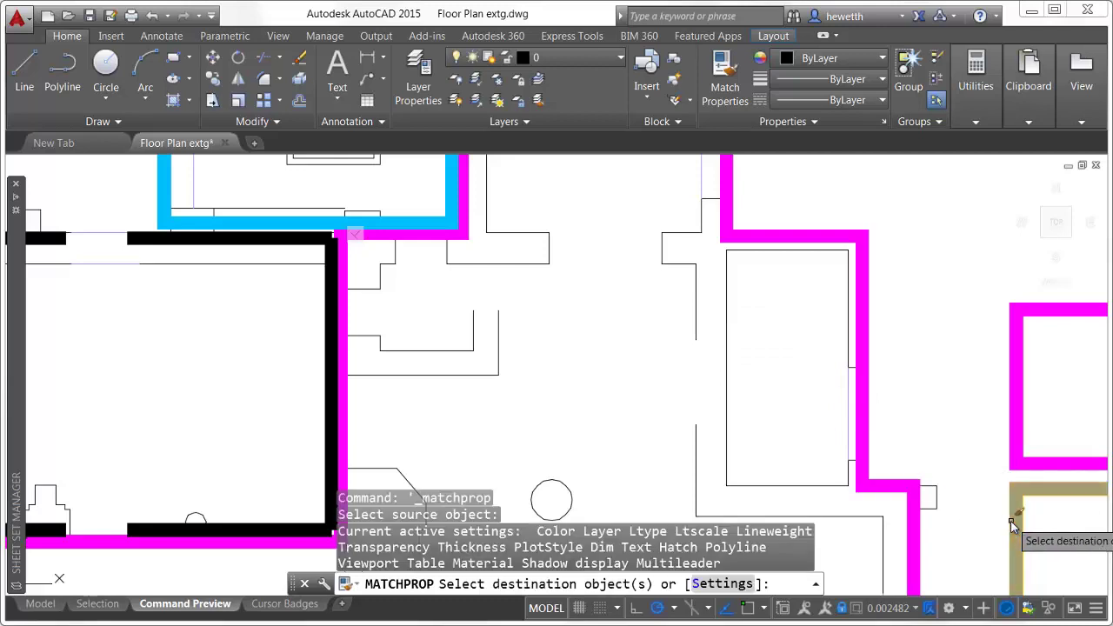
{"action": "right_click", "coordinate": [299, 392]}
{"action": "left_click", "coordinate": [334, 401]}
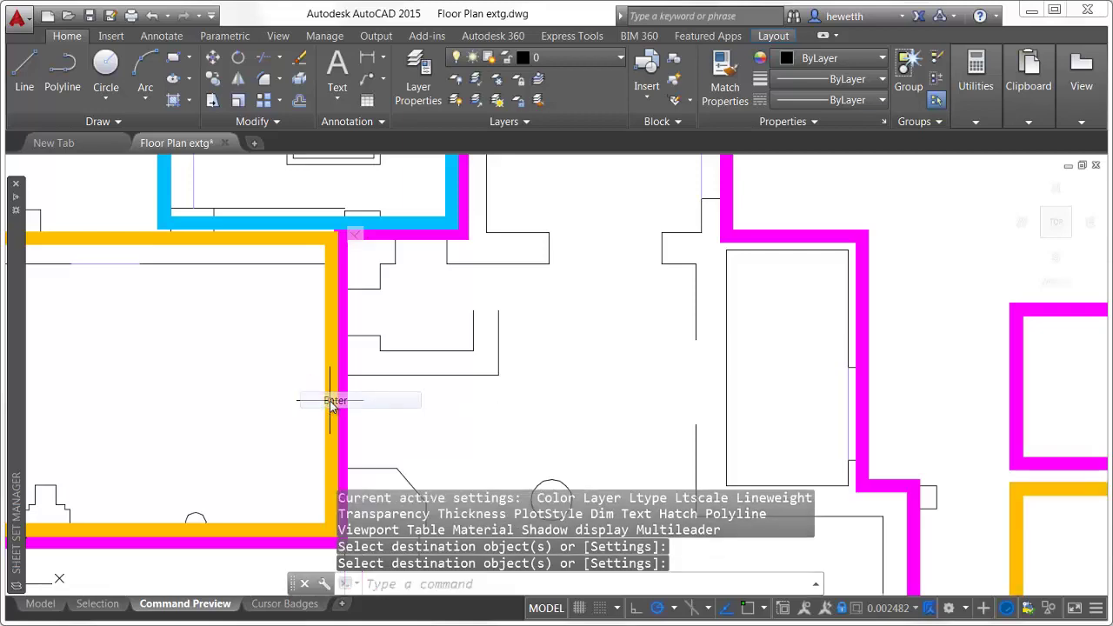
- Open Options at the selection settings from the drawing-area shortcut menu, then close it
{"action": "right_click", "coordinate": [353, 393]}
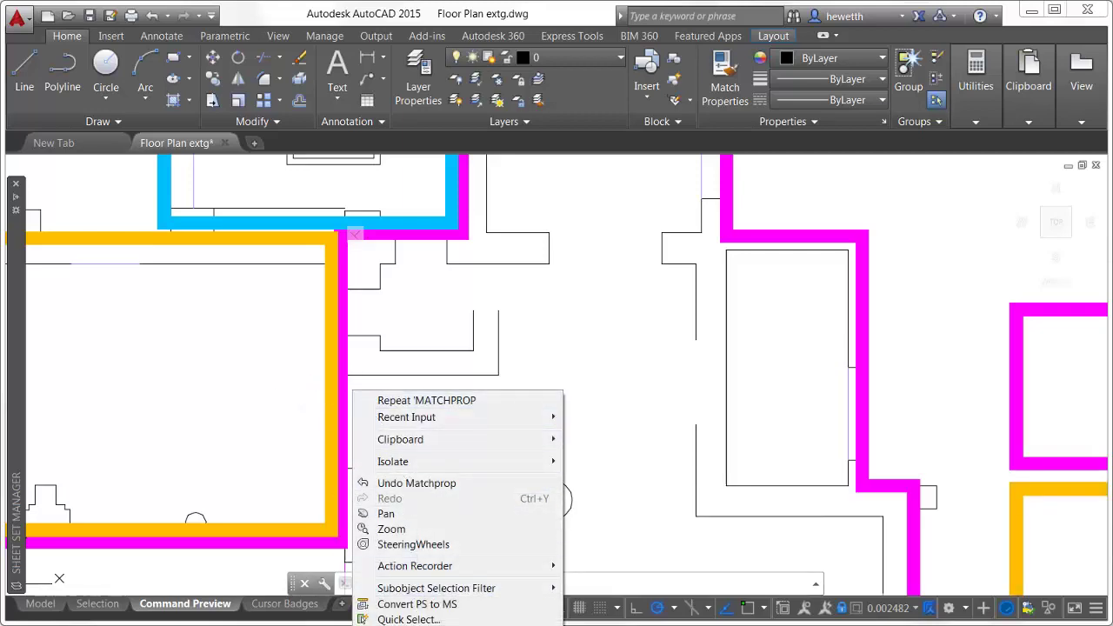
{"action": "left_click", "coordinate": [408, 623]}
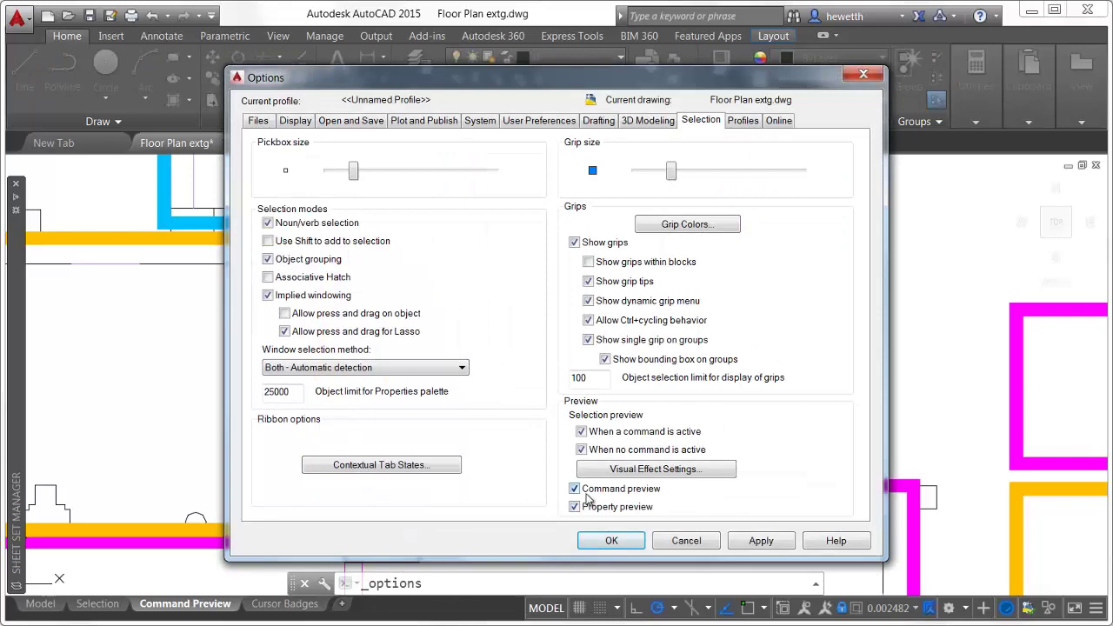
{"action": "left_click", "coordinate": [608, 539]}
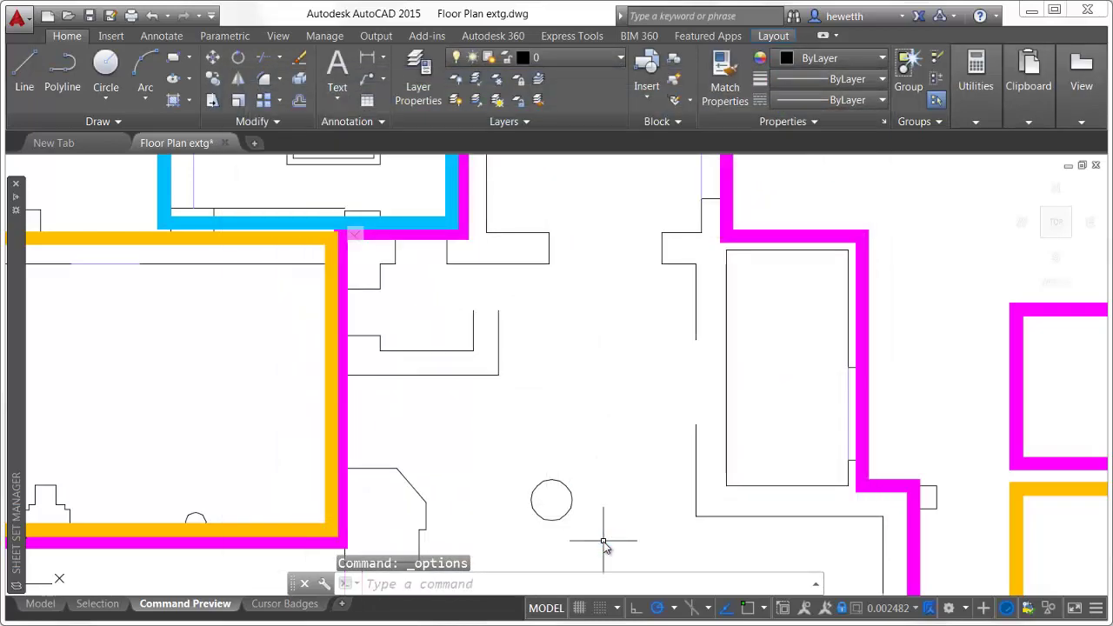
- Open the Cursor Badges sheet from Sheet Set Manager and select the title-block logo
{"action": "mouse_move", "coordinate": [21, 419]}
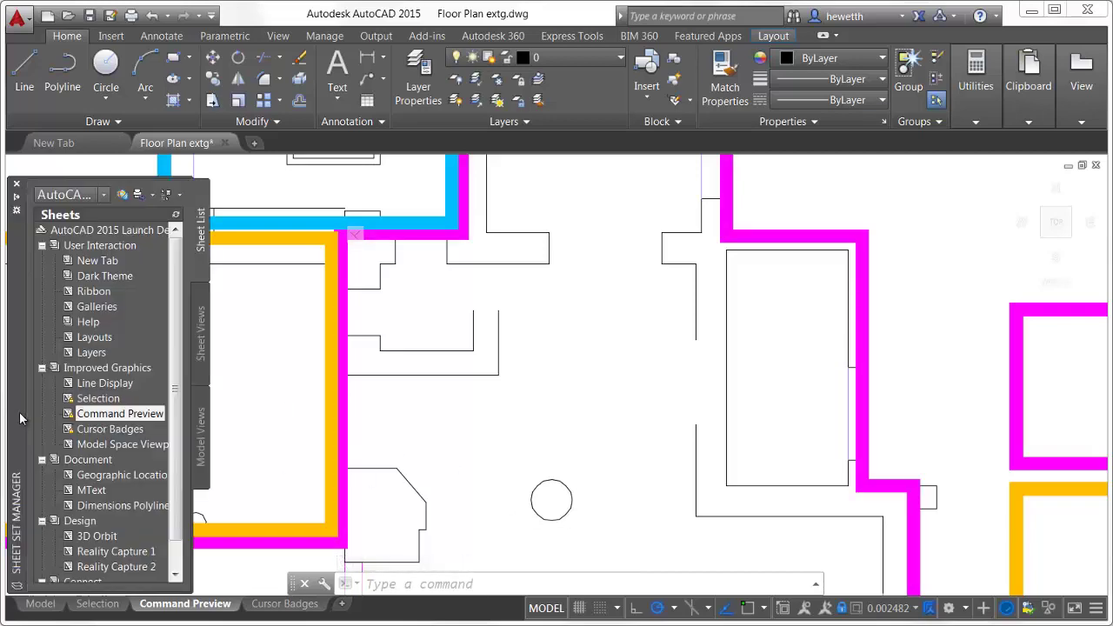
{"action": "double_click", "coordinate": [108, 430]}
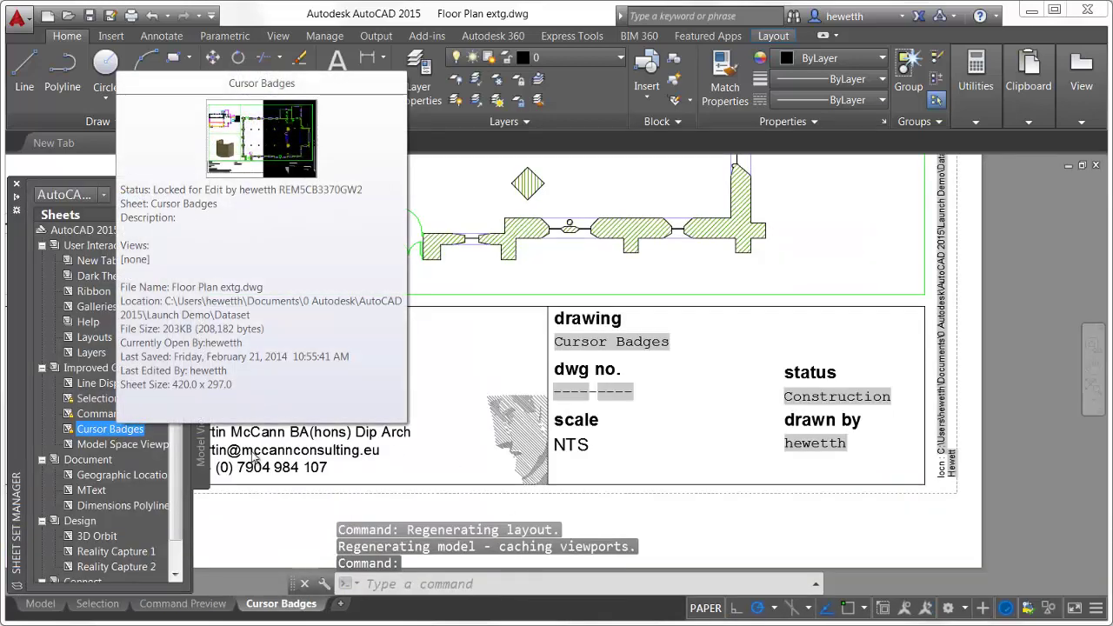
{"action": "left_click", "coordinate": [519, 470]}
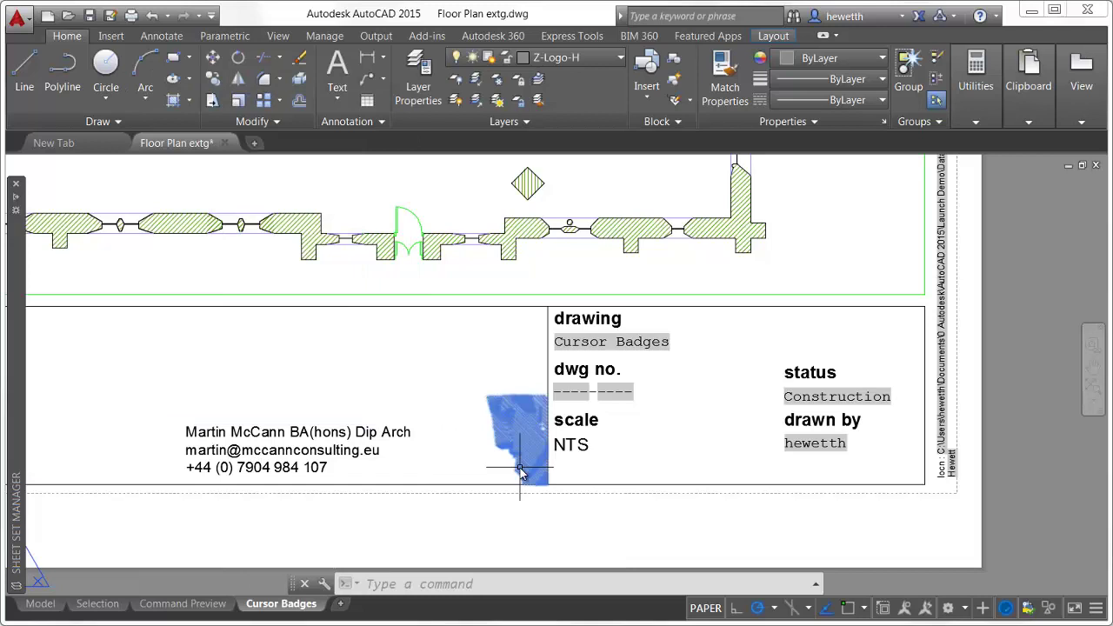
- Start scaling the logo with Osnap on and pick its base point, then activate the floor-plan viewport
{"action": "left_click", "coordinate": [238, 100]}
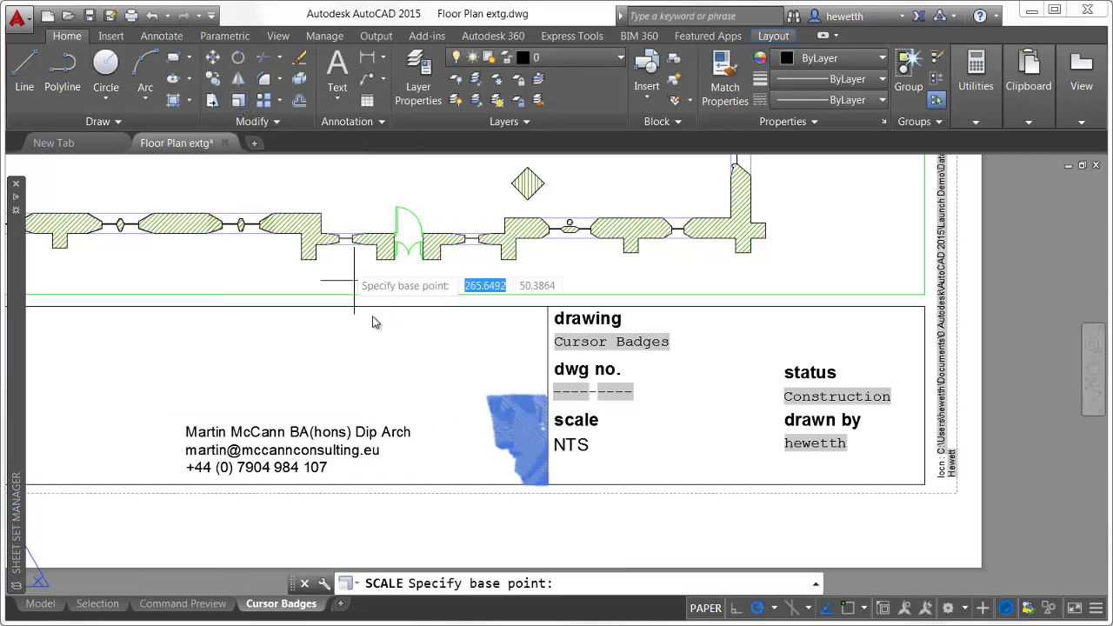
{"action": "left_click", "coordinate": [847, 608]}
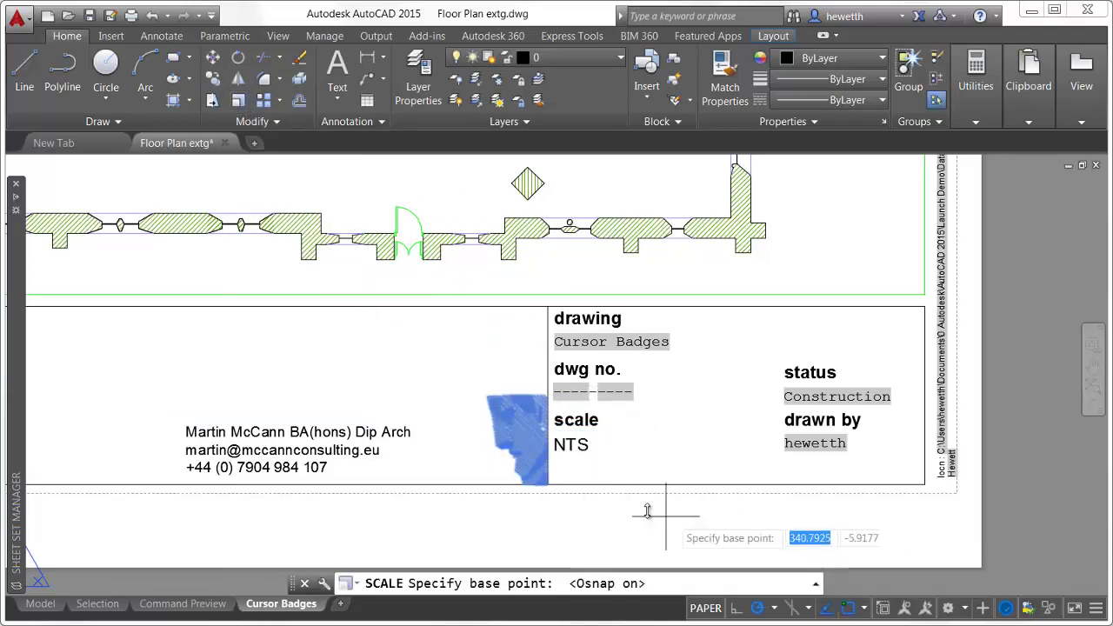
{"action": "left_click", "coordinate": [549, 486]}
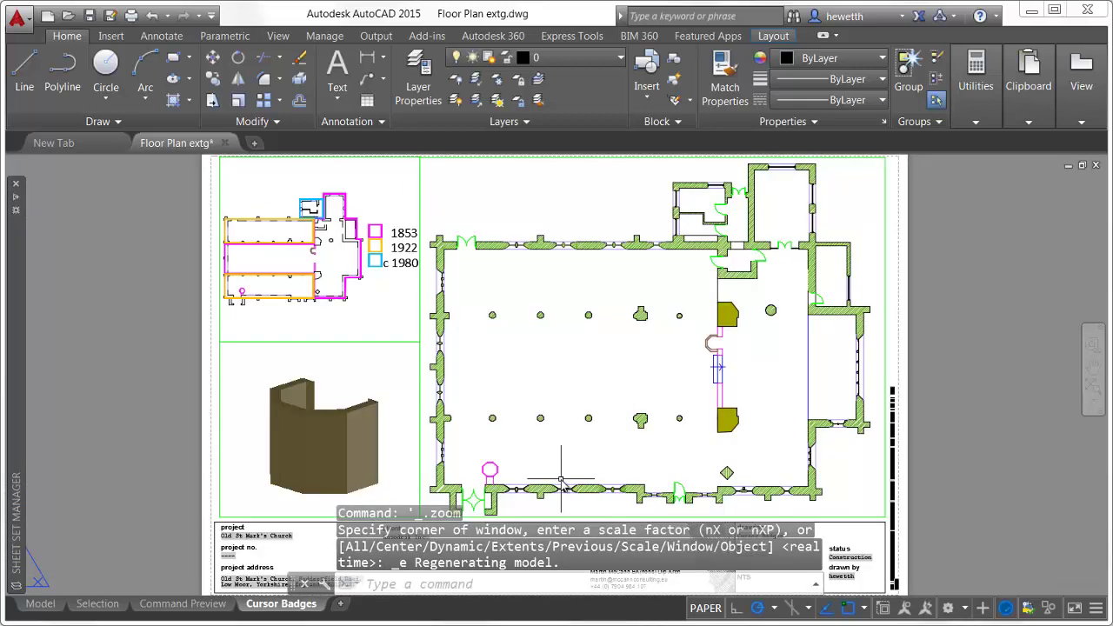
{"action": "double_click", "coordinate": [633, 372]}
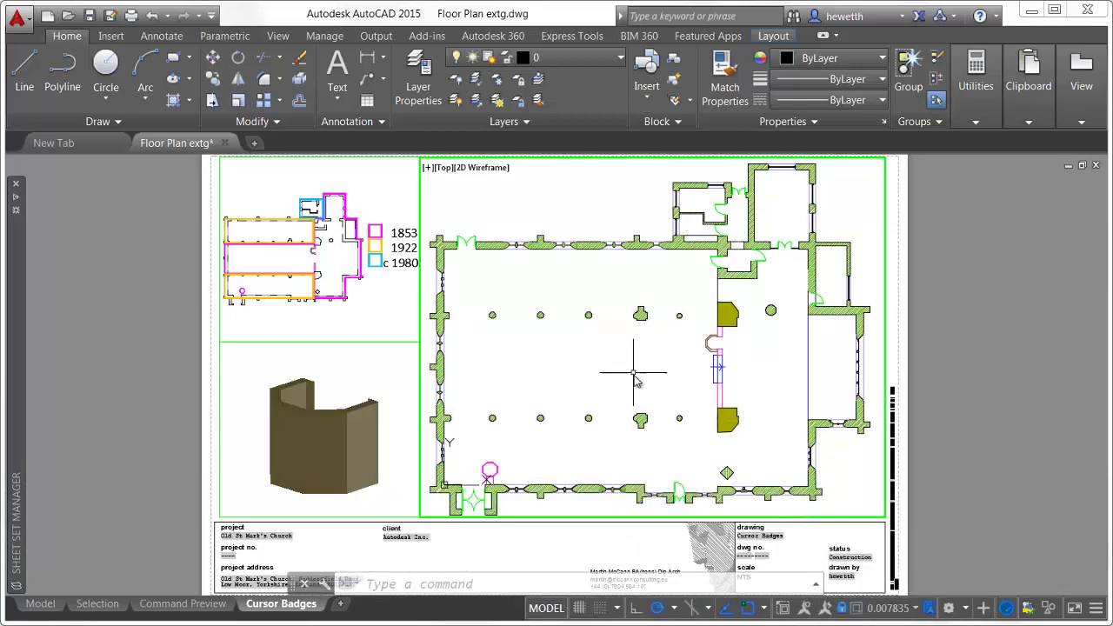
- Copy a round column to a spot just right of the olive block
{"action": "scroll", "coordinate": [657, 410], "scroll_direction": "up", "scroll_amount": 4}
{"action": "left_click", "coordinate": [228, 87]}
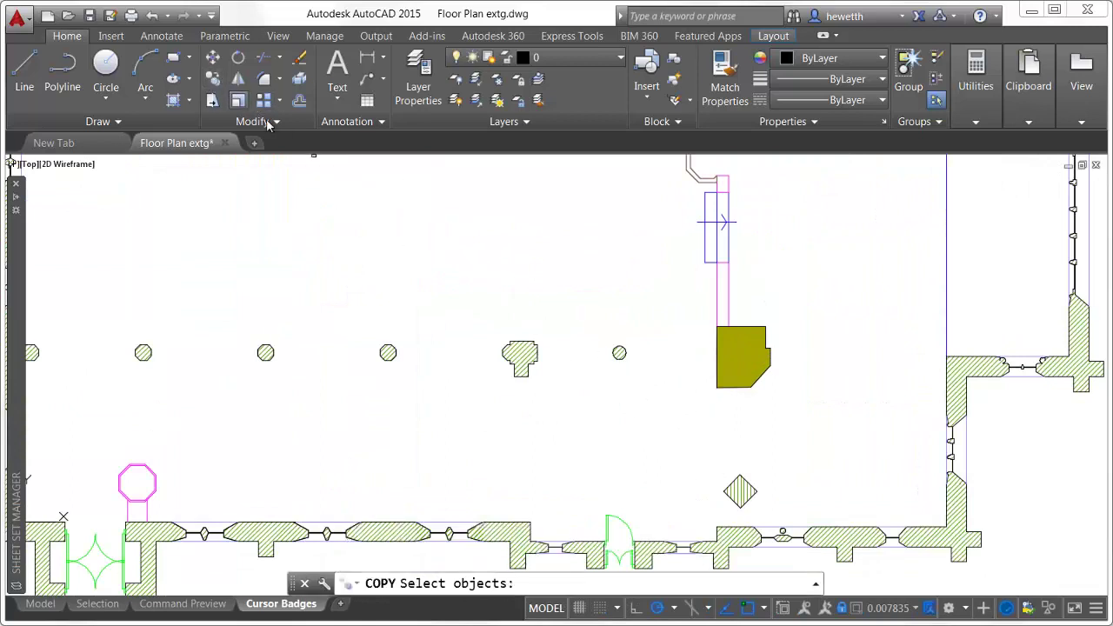
{"action": "left_click", "coordinate": [639, 319]}
{"action": "left_click", "coordinate": [605, 393]}
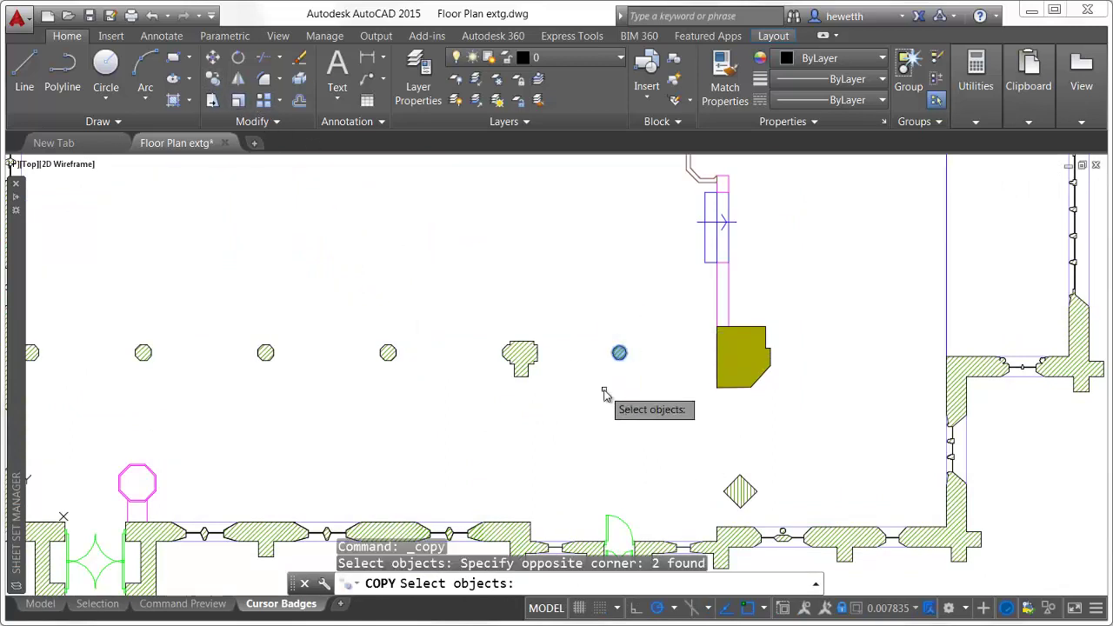
{"action": "key", "text": "Return"}
{"action": "left_click", "coordinate": [605, 390]}
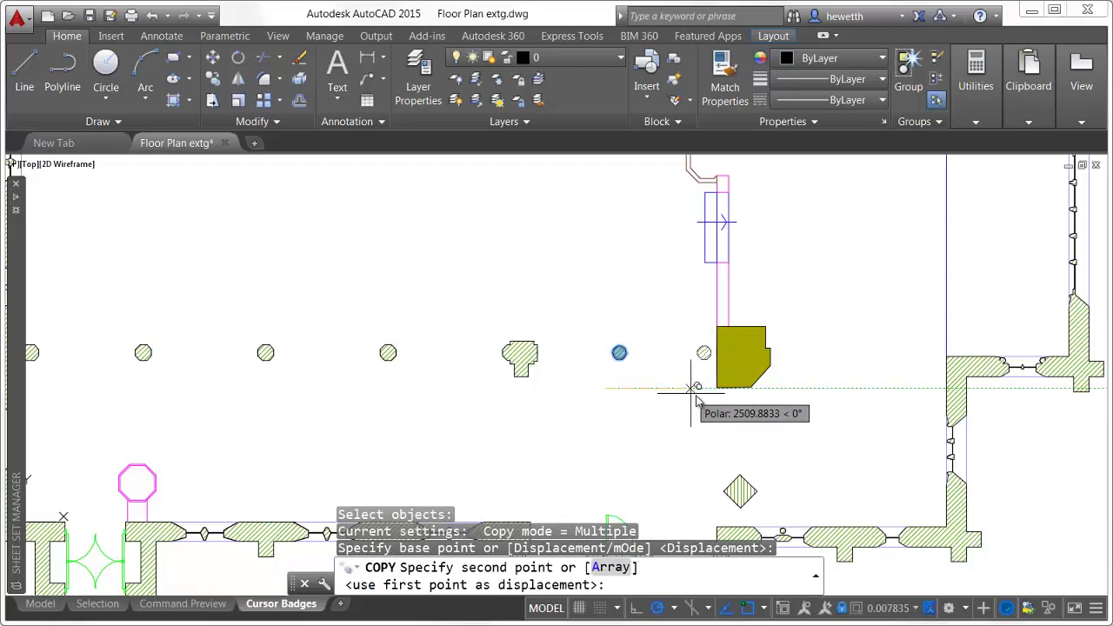
{"action": "left_click", "coordinate": [789, 395]}
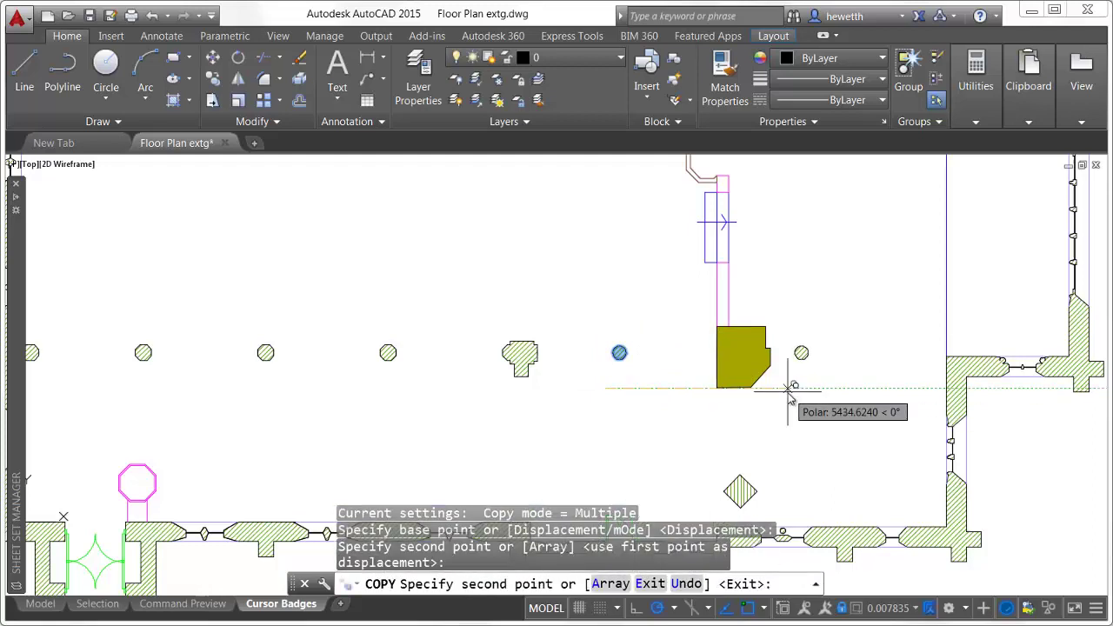
{"action": "key", "text": "Return"}
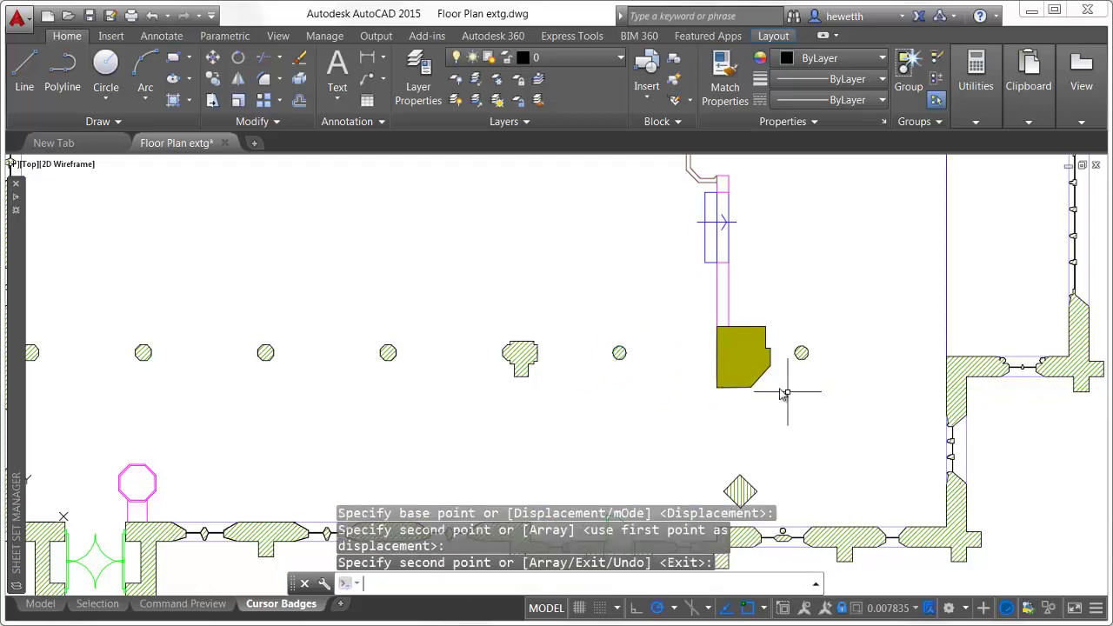
- Move the copied column slightly further to the right
{"action": "left_click", "coordinate": [212, 58]}
{"action": "left_click", "coordinate": [820, 341]}
{"action": "left_click", "coordinate": [791, 383]}
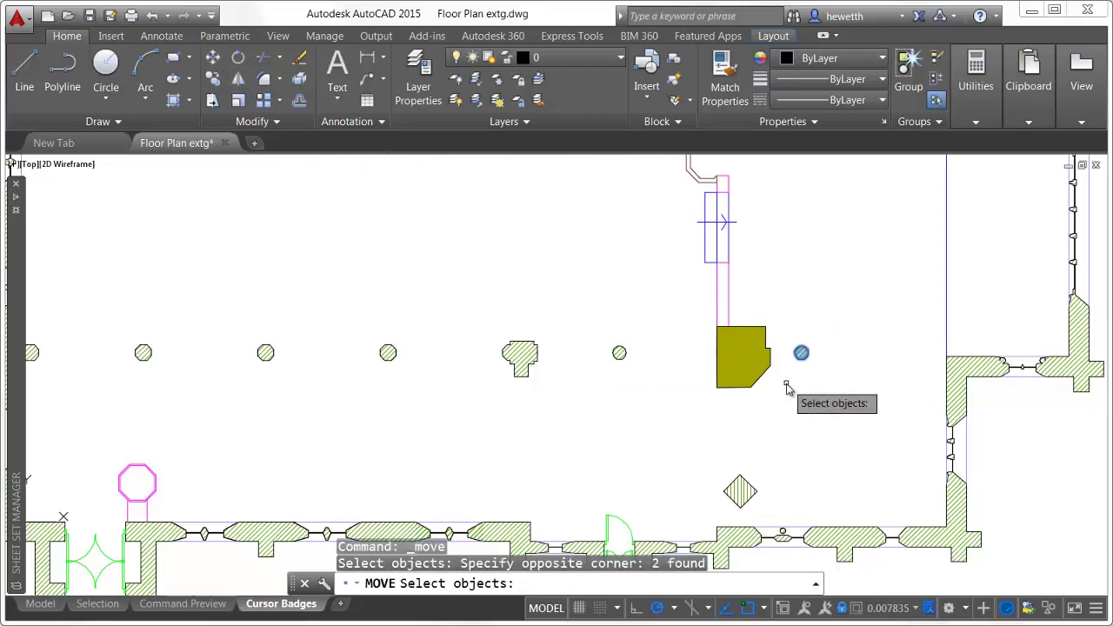
{"action": "key", "text": "Return"}
{"action": "left_click", "coordinate": [790, 383]}
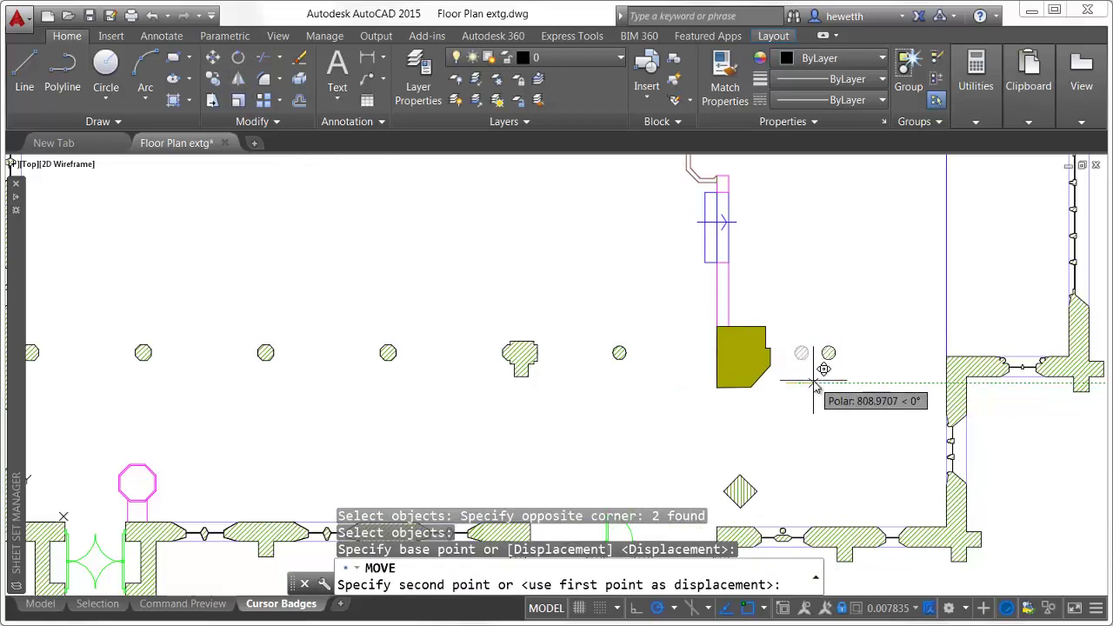
{"action": "left_click", "coordinate": [814, 385]}
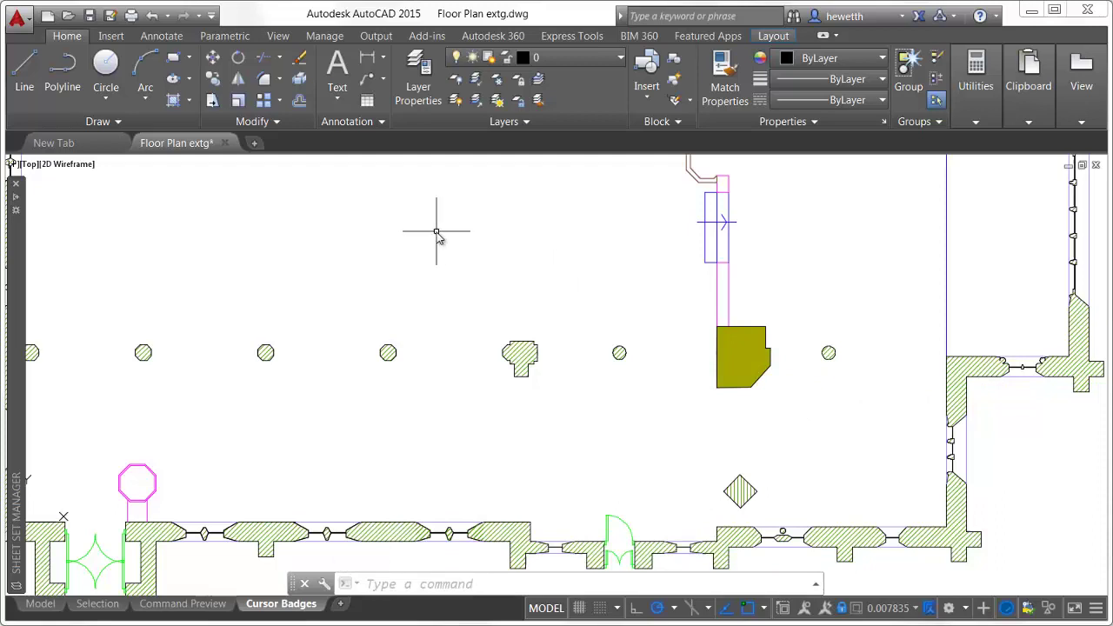
- Rotate the hatched diamond pier above the lower wall about its own point so it sits square
{"action": "left_click", "coordinate": [237, 78]}
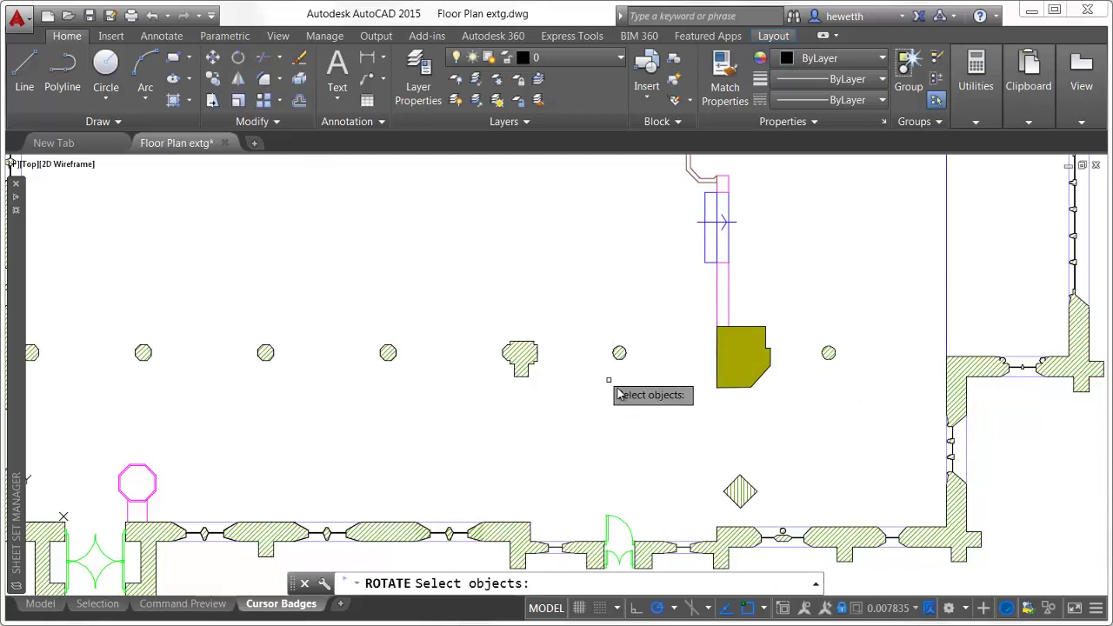
{"action": "left_click", "coordinate": [683, 435]}
{"action": "left_click", "coordinate": [777, 514]}
{"action": "key", "text": "Return"}
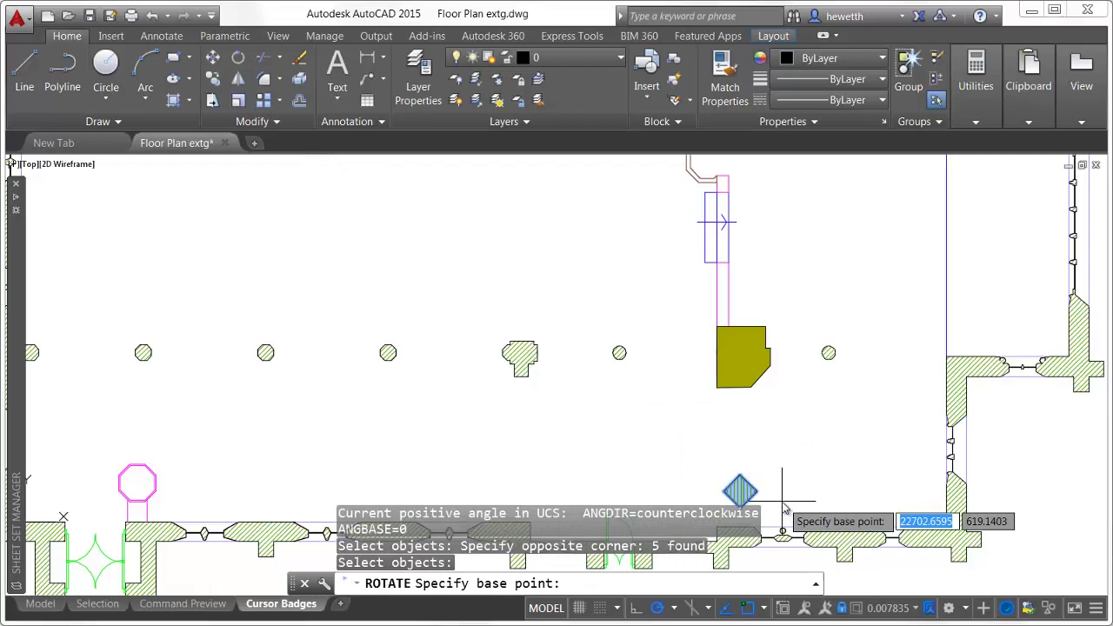
{"action": "left_click", "coordinate": [755, 491]}
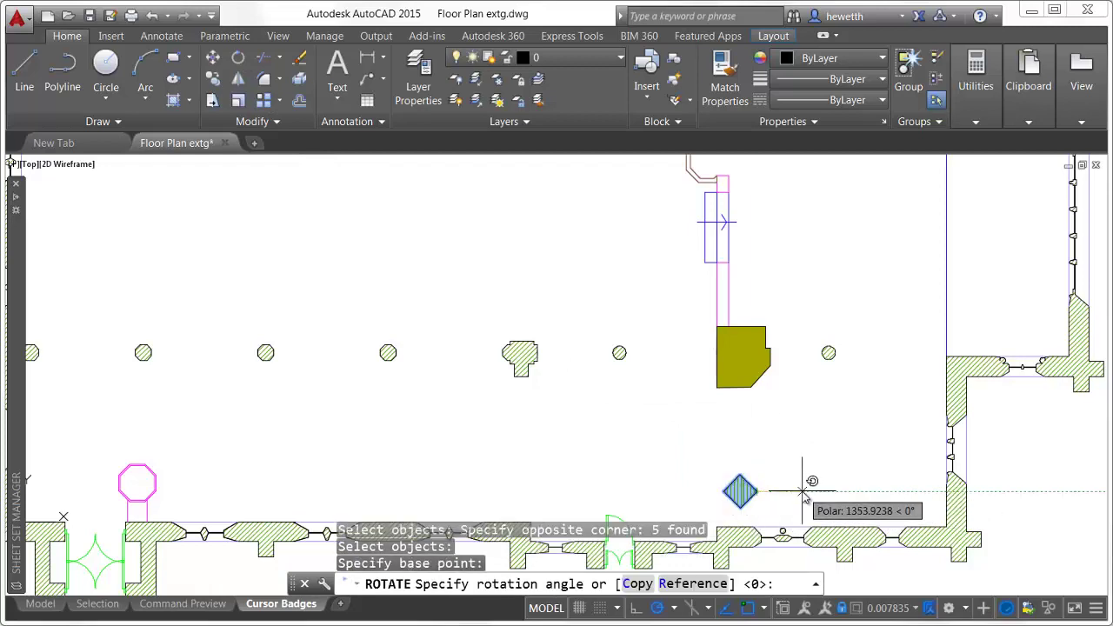
{"action": "left_click", "coordinate": [765, 513]}
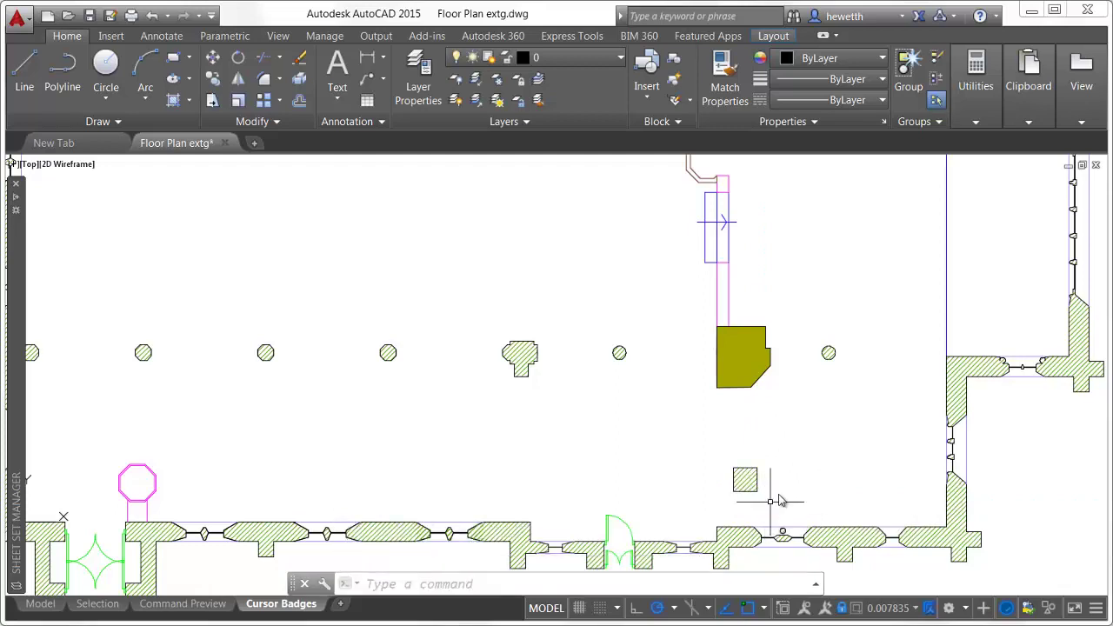
- Measure the 8000 distance between two points with the Utilities measure tool
{"action": "left_click", "coordinate": [976, 78]}
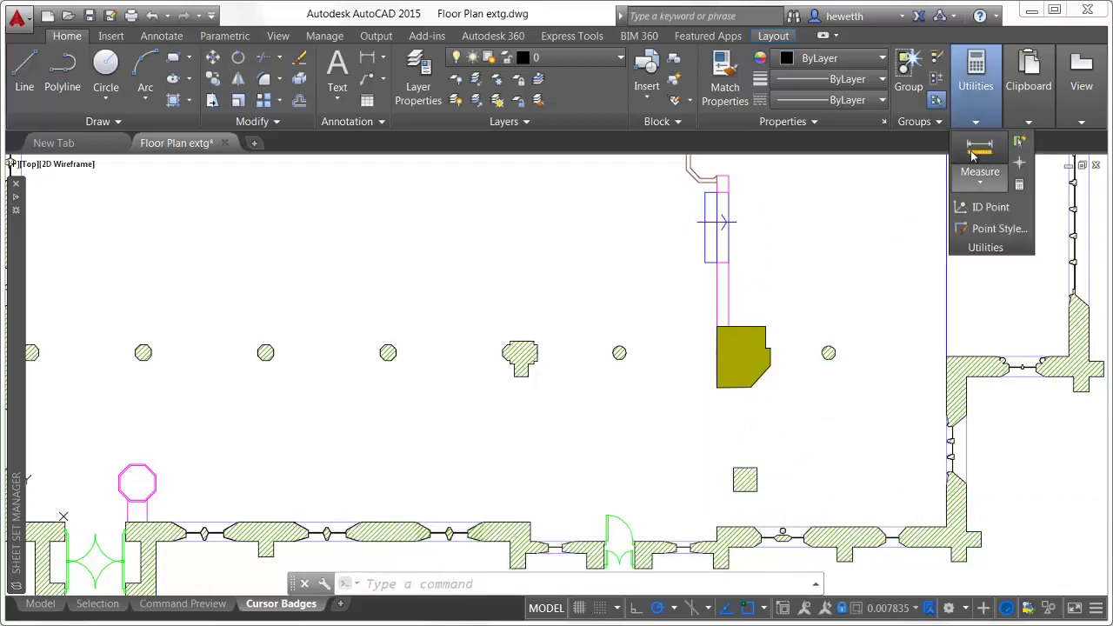
{"action": "left_click", "coordinate": [980, 150]}
{"action": "scroll", "coordinate": [869, 286], "scroll_direction": "down", "scroll_amount": 3}
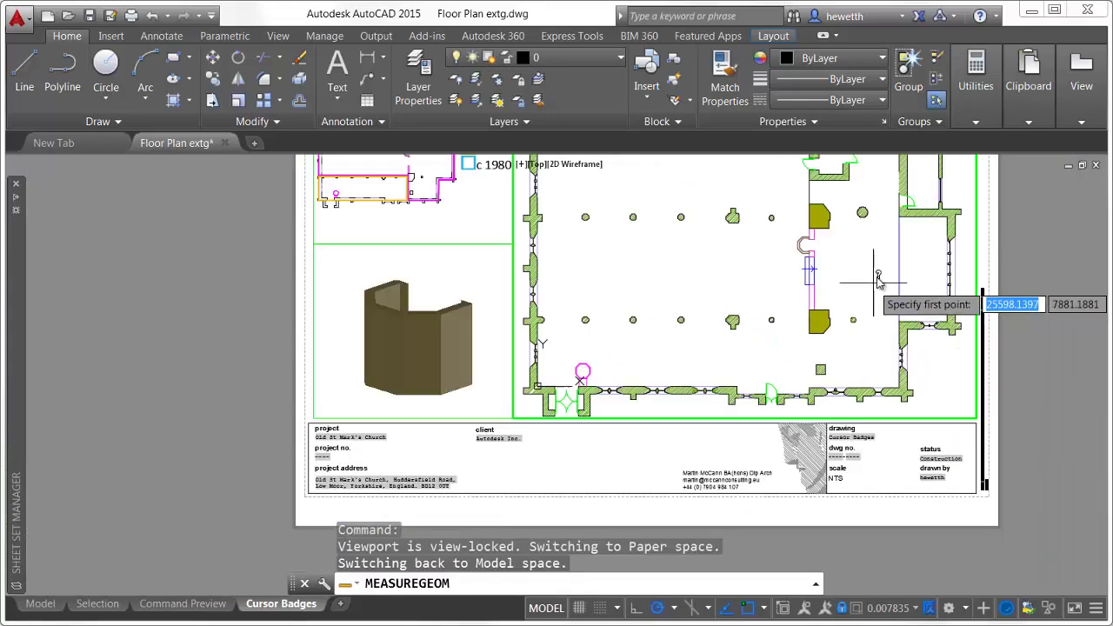
{"action": "left_click", "coordinate": [887, 236]}
{"action": "left_click", "coordinate": [899, 321]}
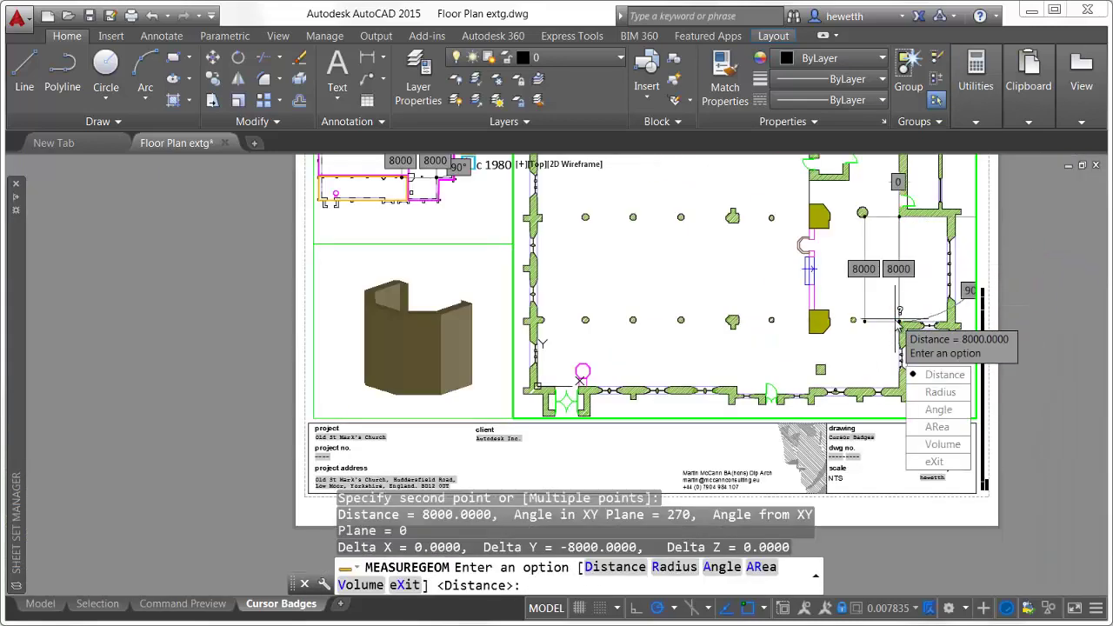
{"action": "left_click", "coordinate": [933, 461]}
- Zoom in, erase the pier's hatch fill, and close the floor-plan drawing
{"action": "type", "text": "z"}
{"action": "key", "text": "Return"}
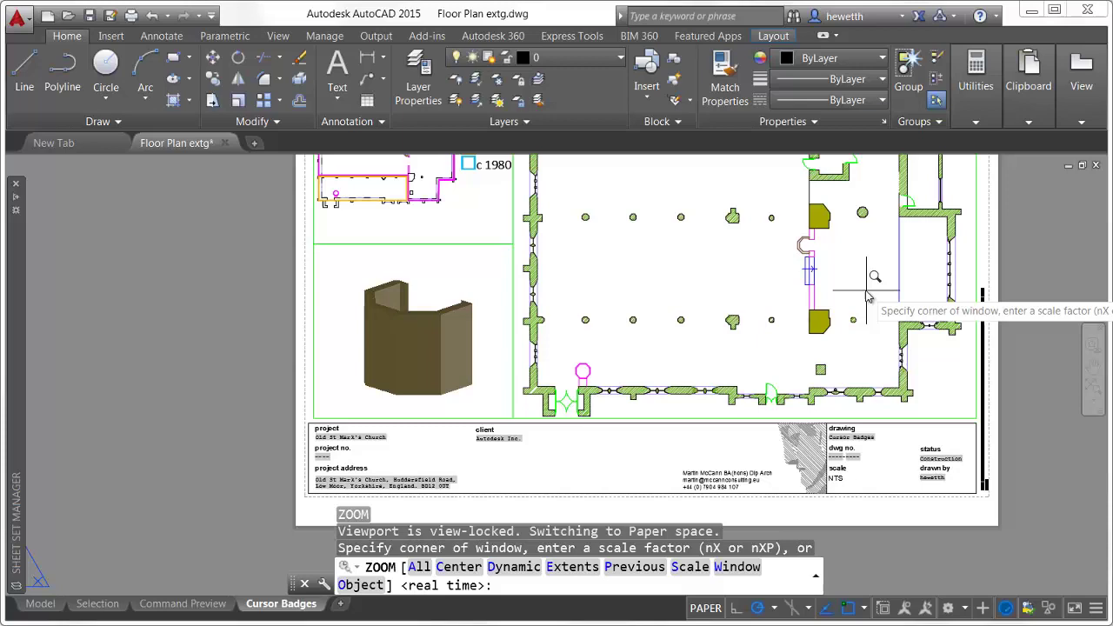
{"action": "scroll", "coordinate": [753, 326], "scroll_direction": "up", "scroll_amount": 5}
{"action": "key", "text": "Return"}
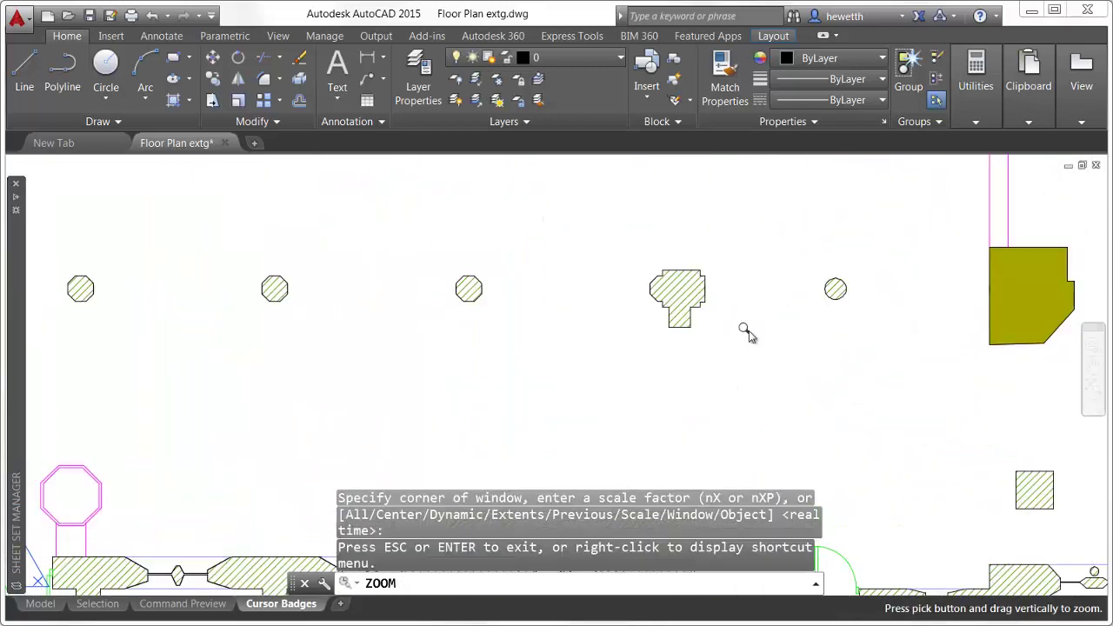
{"action": "key", "text": "Escape"}
{"action": "left_click", "coordinate": [299, 58]}
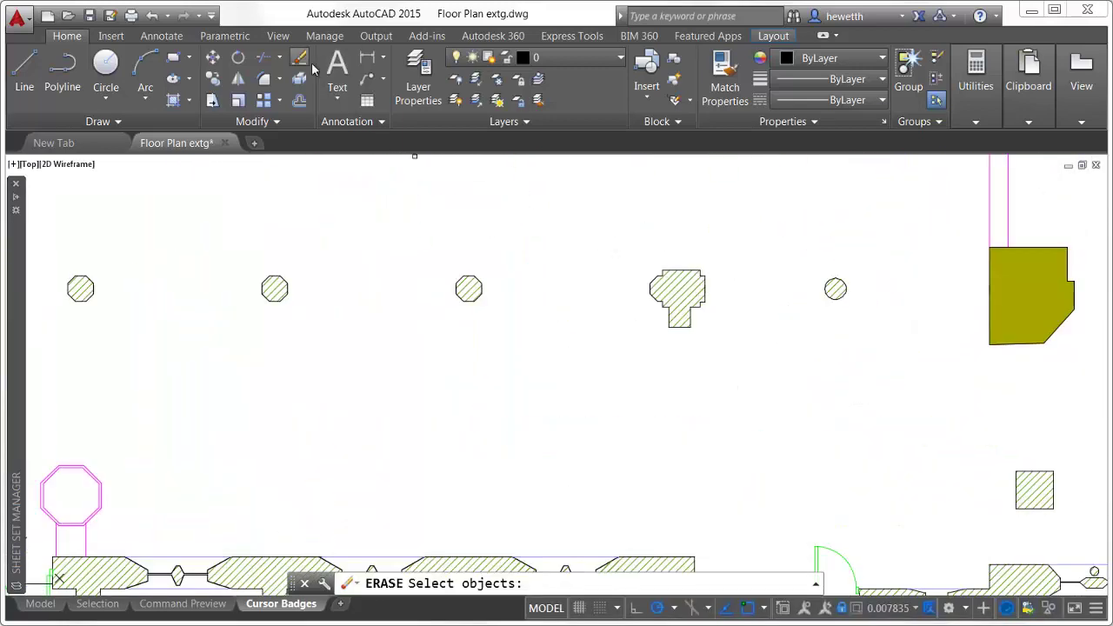
{"action": "left_click", "coordinate": [658, 280]}
{"action": "key", "text": "Return"}
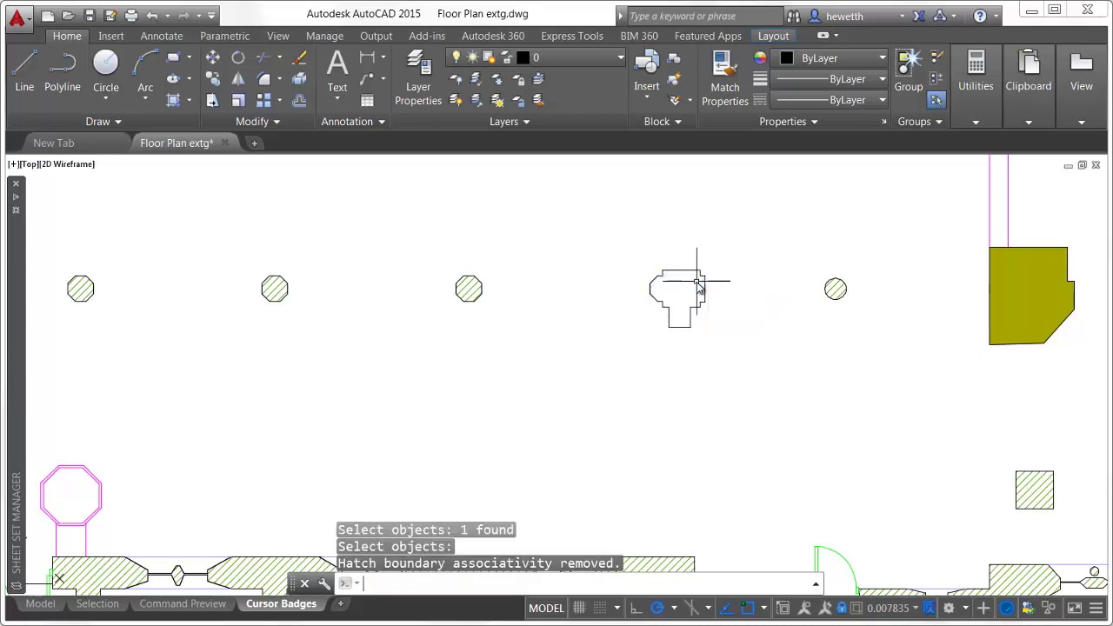
{"action": "left_click", "coordinate": [1097, 166]}
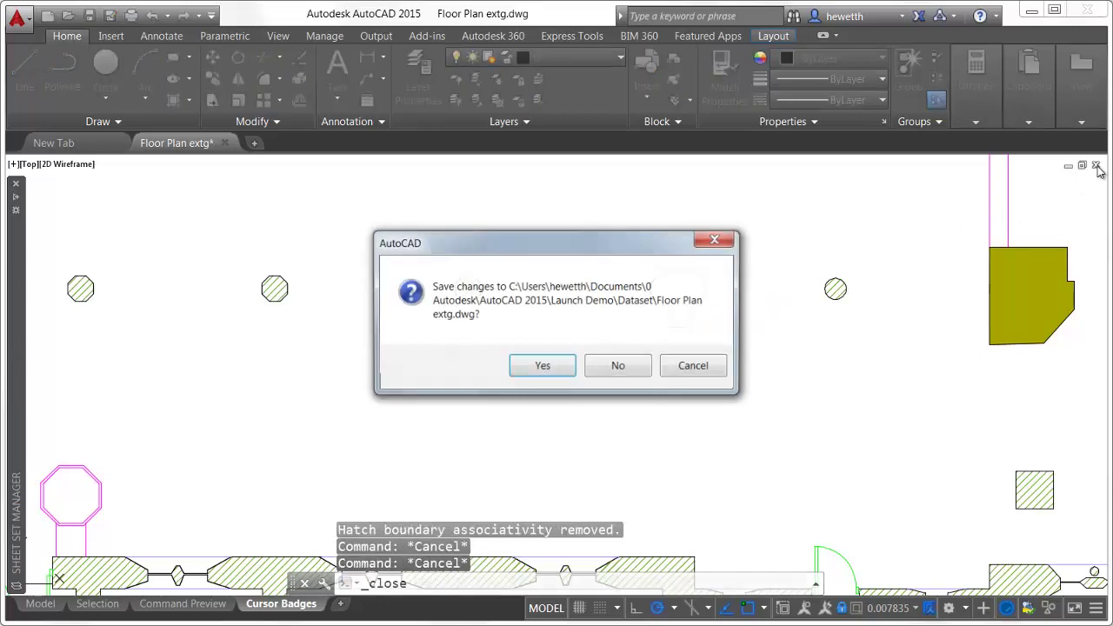
- Discard the floor-plan changes and open the Model Space Viewports sheet of Stairs
{"action": "left_click", "coordinate": [620, 366]}
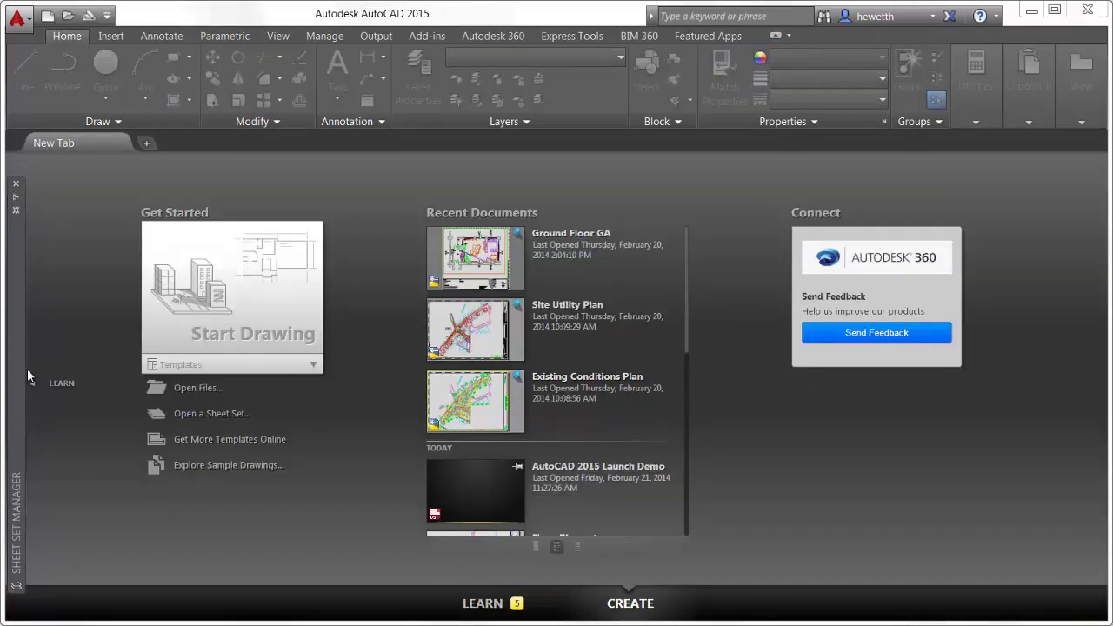
{"action": "mouse_move", "coordinate": [19, 376]}
{"action": "double_click", "coordinate": [118, 445]}
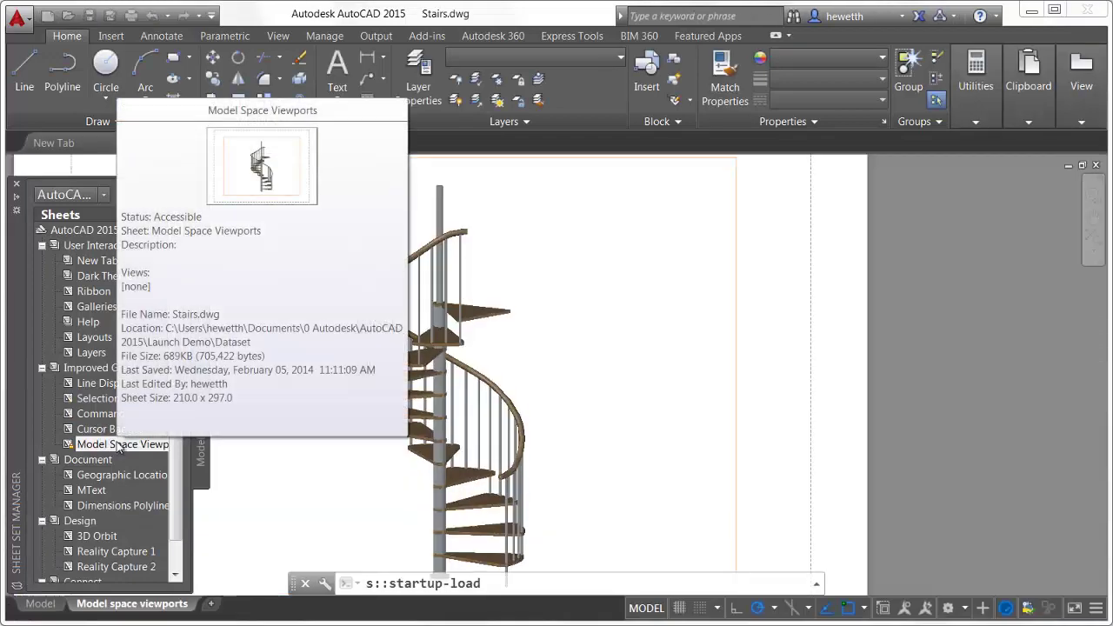
- Switch to model space and choose the Four: Equal viewport configuration
{"action": "left_click", "coordinate": [52, 605]}
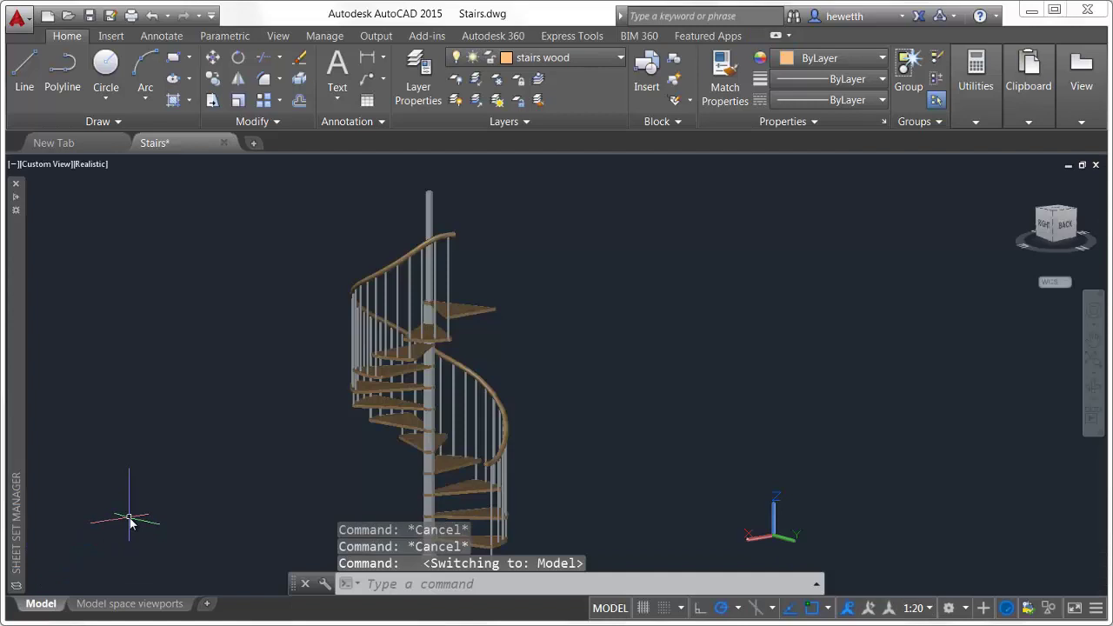
{"action": "left_click", "coordinate": [13, 164]}
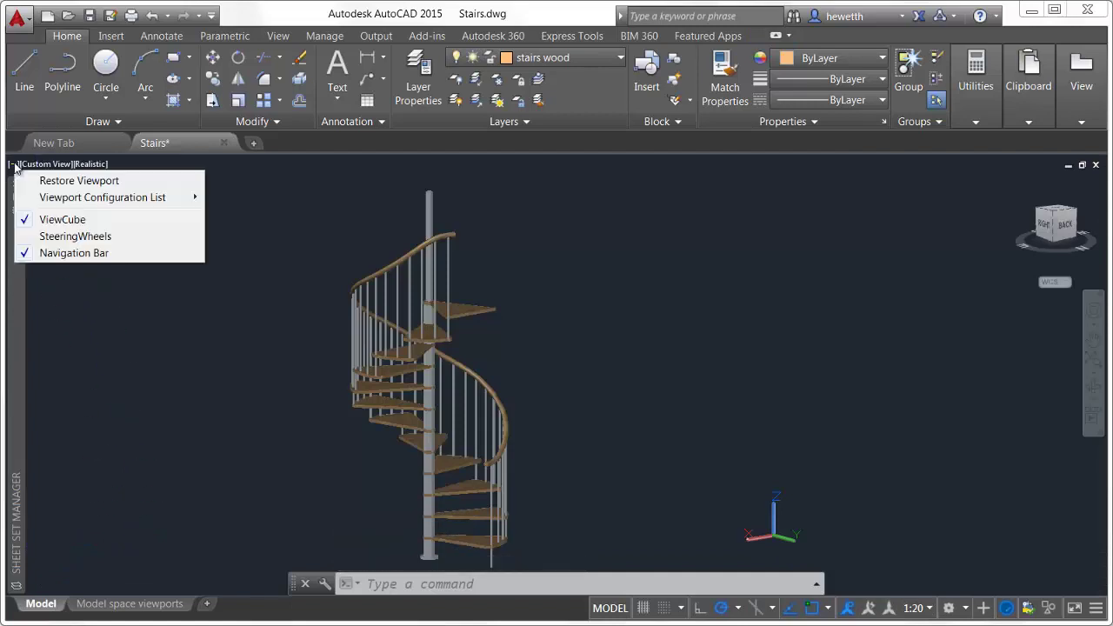
{"action": "mouse_move", "coordinate": [71, 199]}
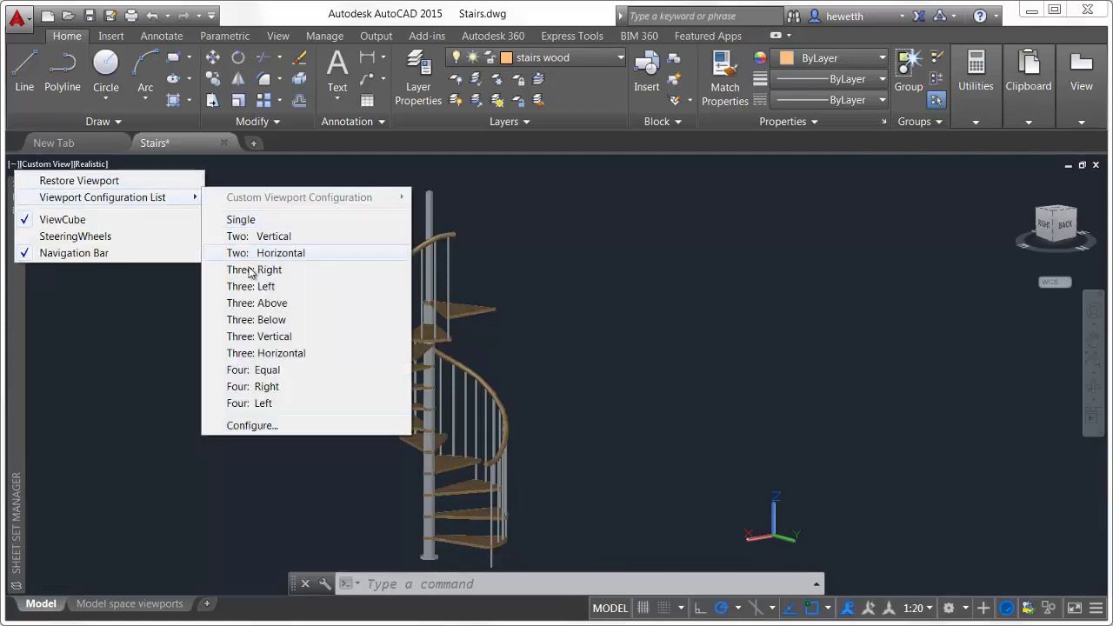
{"action": "left_click", "coordinate": [266, 369]}
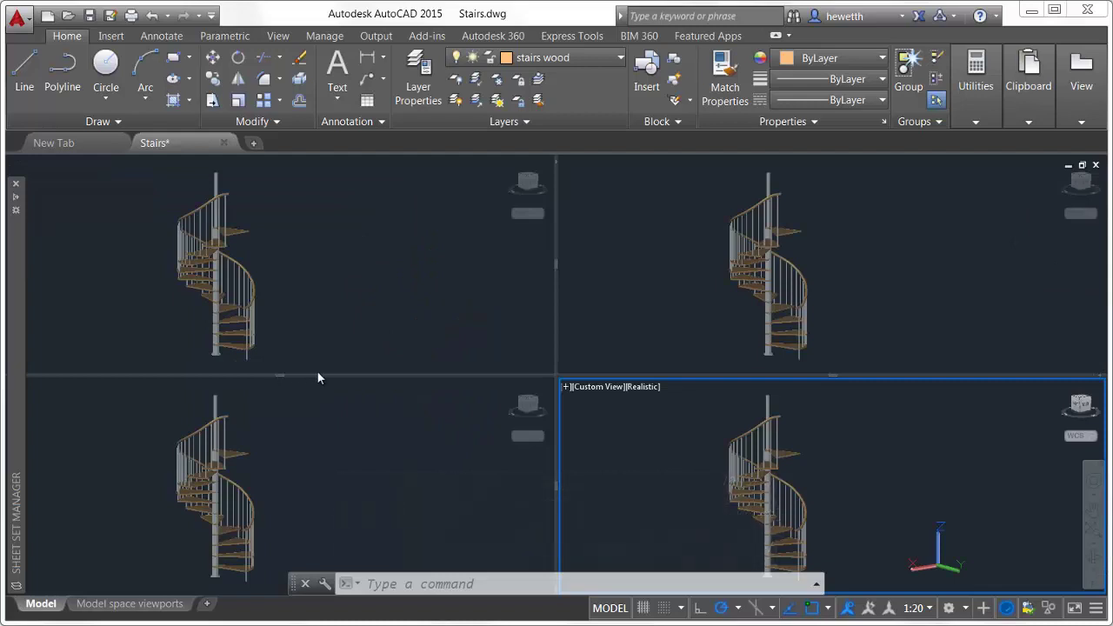
- Shorten the top viewports, widen the right ones, and split two new viewports off the top row
{"action": "left_click_drag", "start_coordinate": [319, 374], "coordinate": [322, 293]}
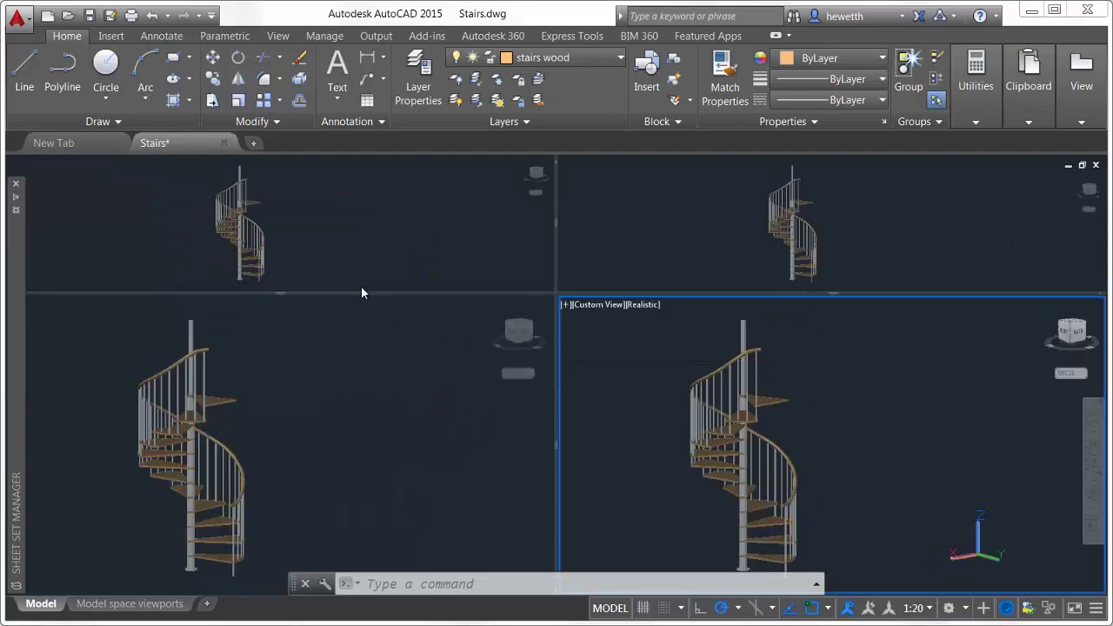
{"action": "left_click_drag", "start_coordinate": [554, 256], "coordinate": [464, 375]}
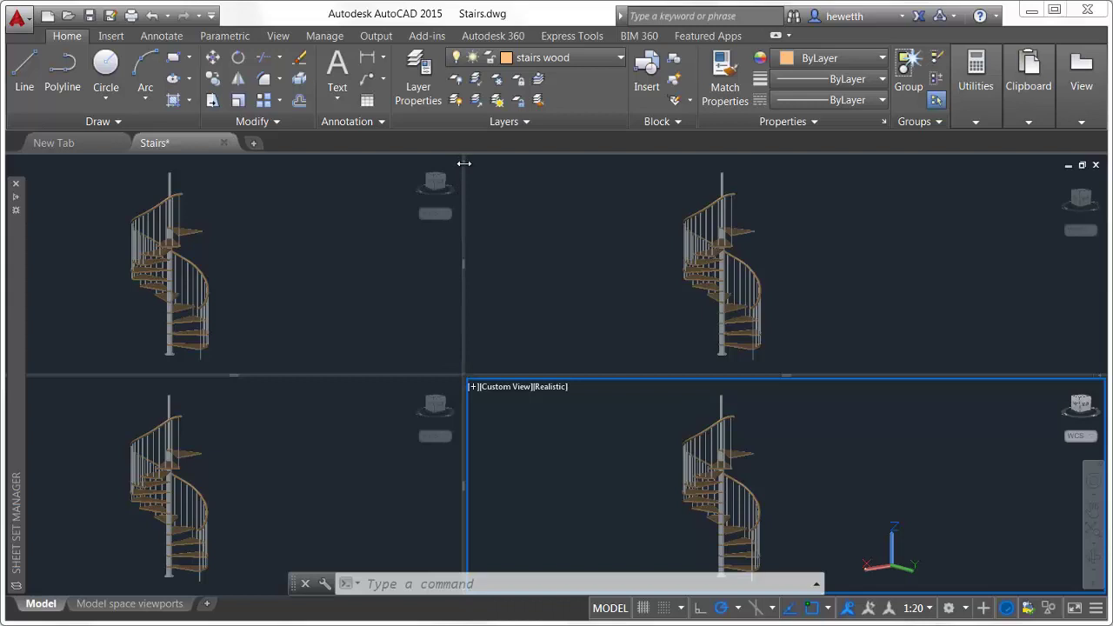
{"action": "left_click_drag", "start_coordinate": [461, 161], "coordinate": [654, 178]}
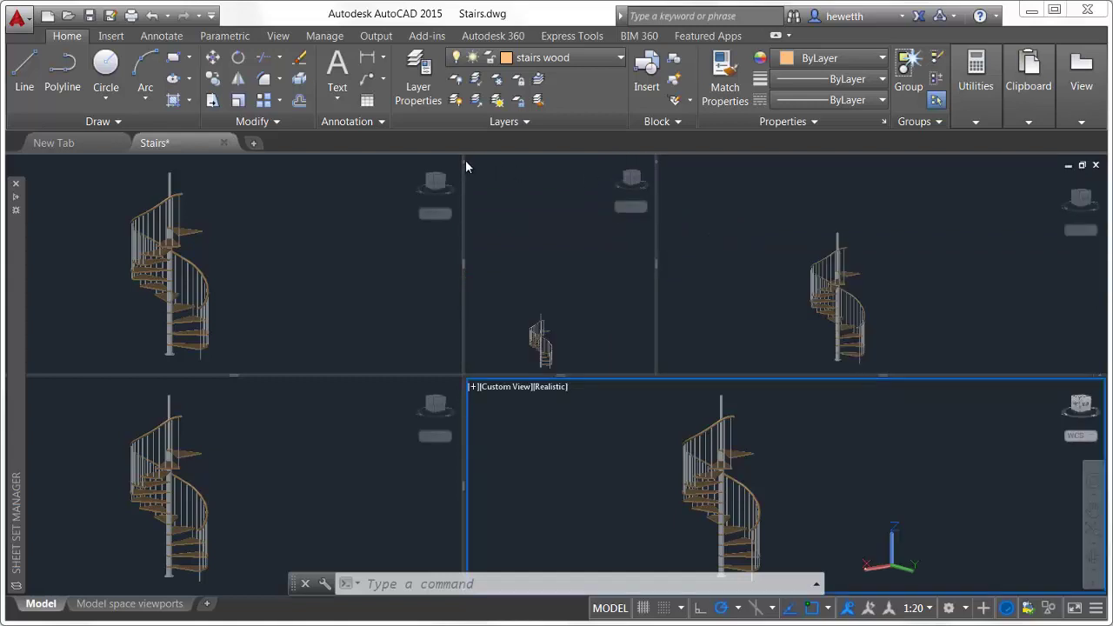
{"action": "left_click_drag", "start_coordinate": [464, 166], "coordinate": [520, 260]}
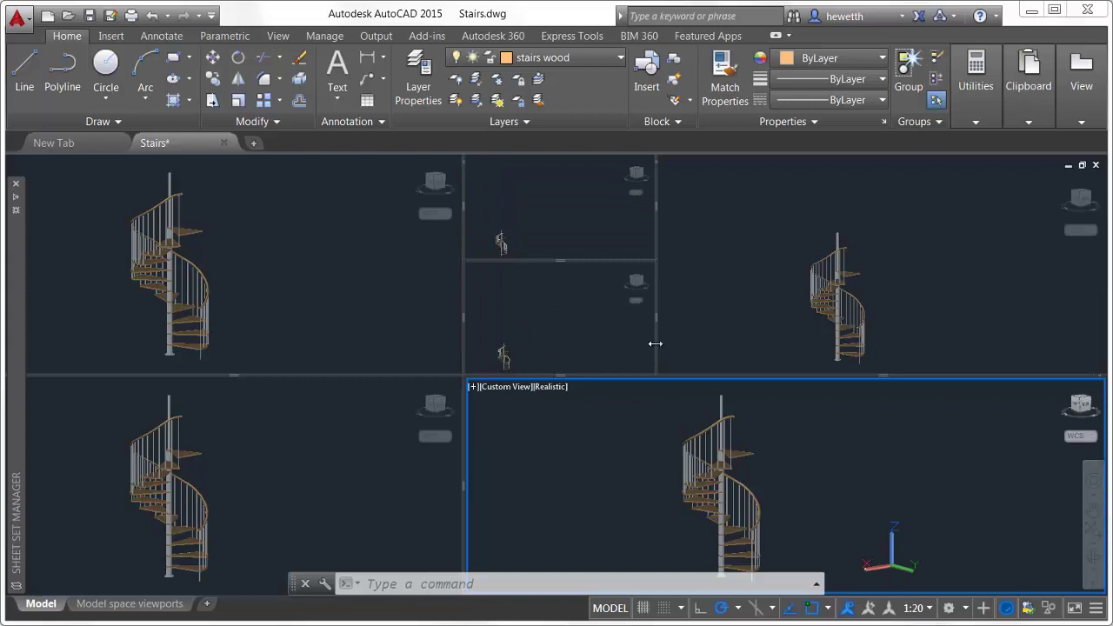
- Split another top-row viewport, then merge the stacked middle pair and the two left viewports
{"action": "left_click_drag", "start_coordinate": [655, 343], "coordinate": [787, 346]}
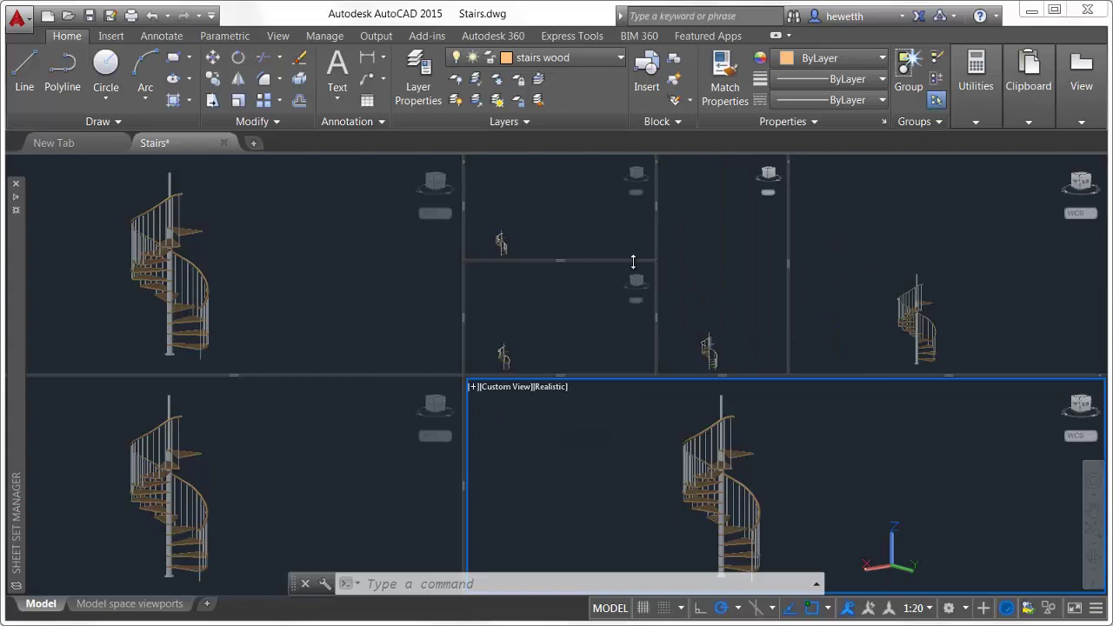
{"action": "left_click_drag", "start_coordinate": [633, 261], "coordinate": [600, 360]}
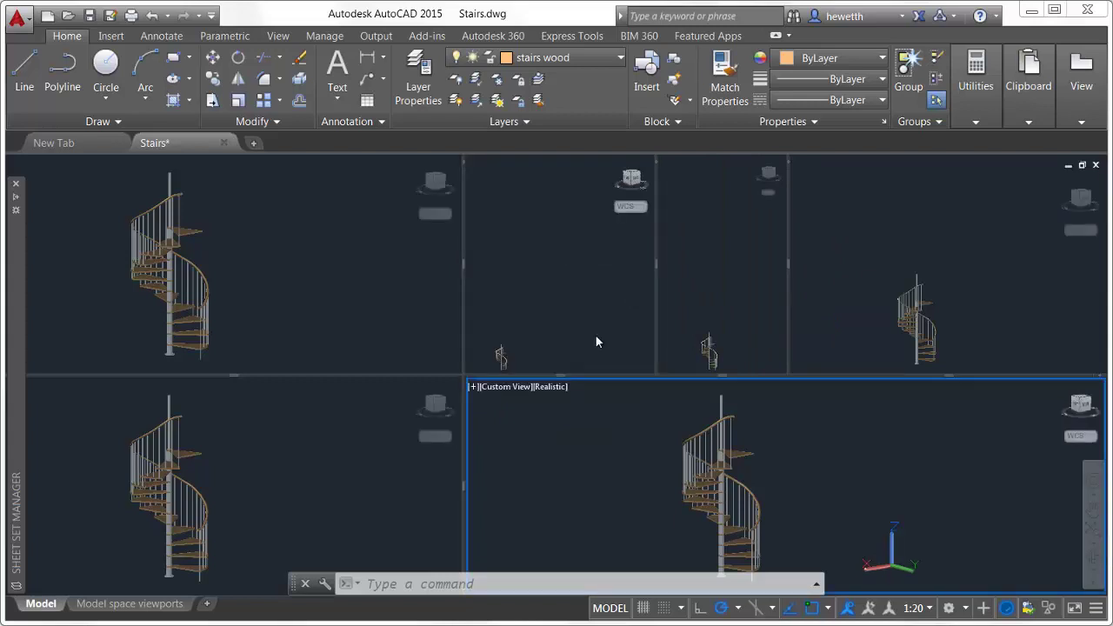
{"action": "left_click_drag", "start_coordinate": [326, 373], "coordinate": [239, 588]}
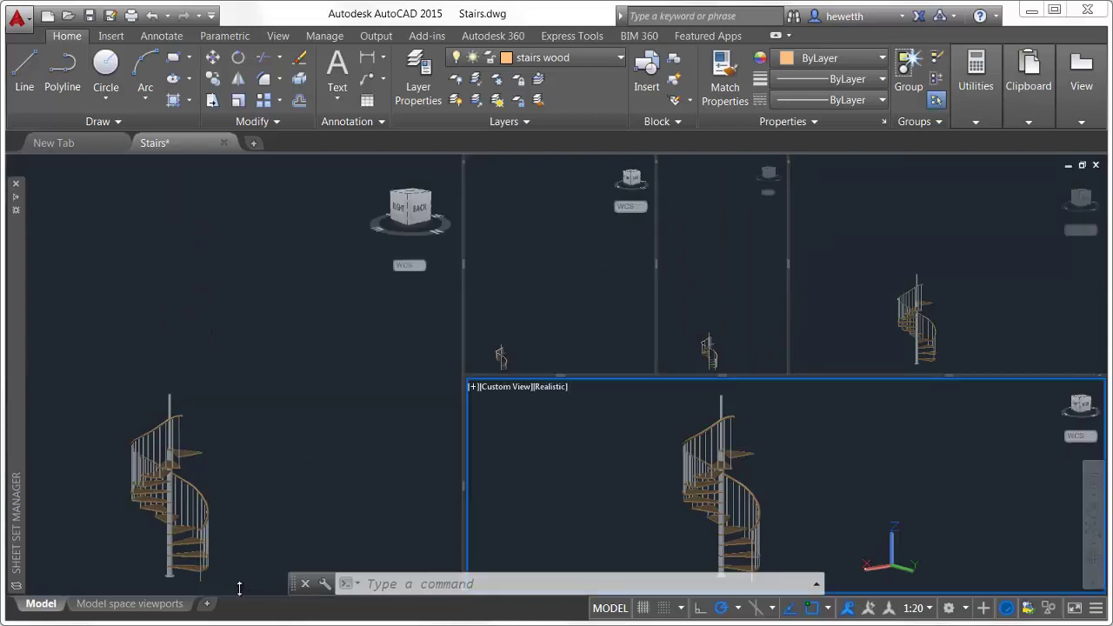